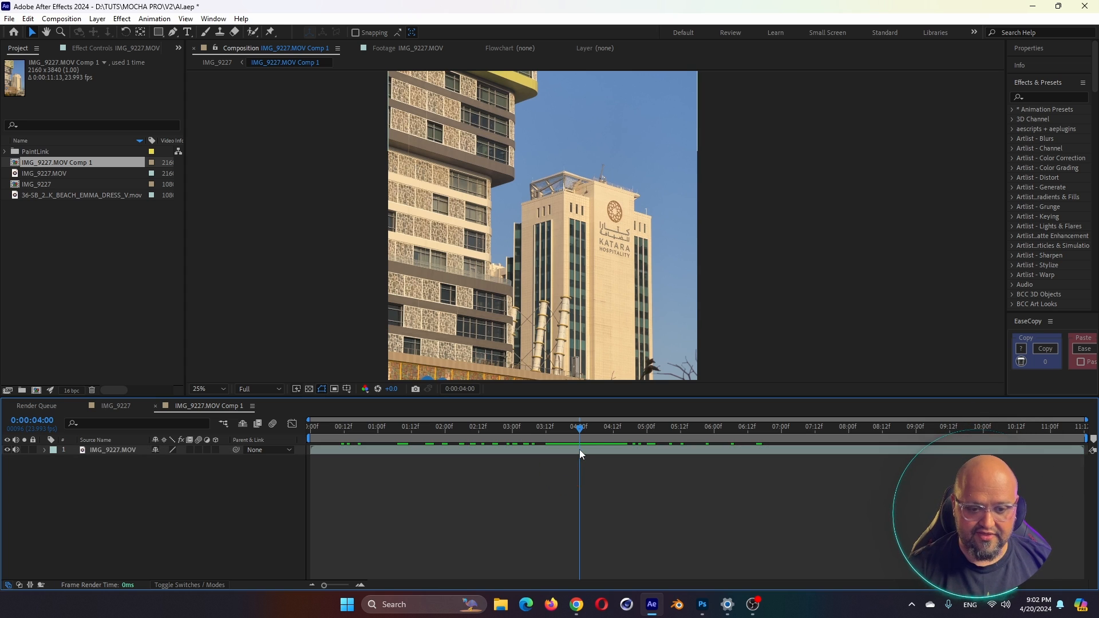
Duplicate the IMG_9227.MOV layer and apply Freeze Frame to the upper copy at 0:00:04:00
click(576, 439)
click(579, 439)
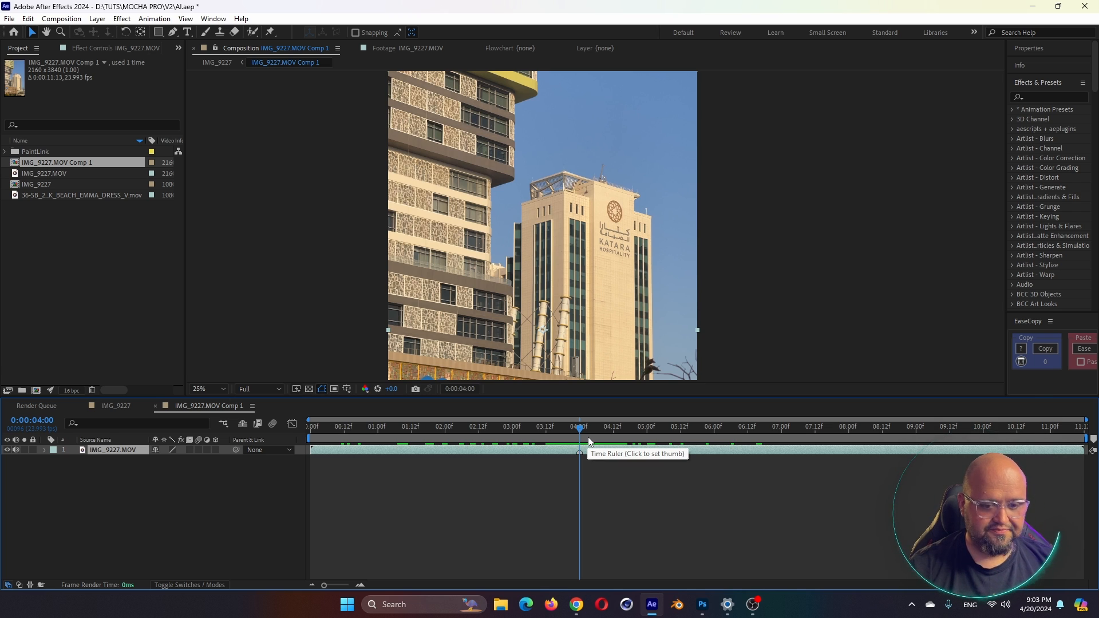
key(ctrl+d)
right_click(584, 451)
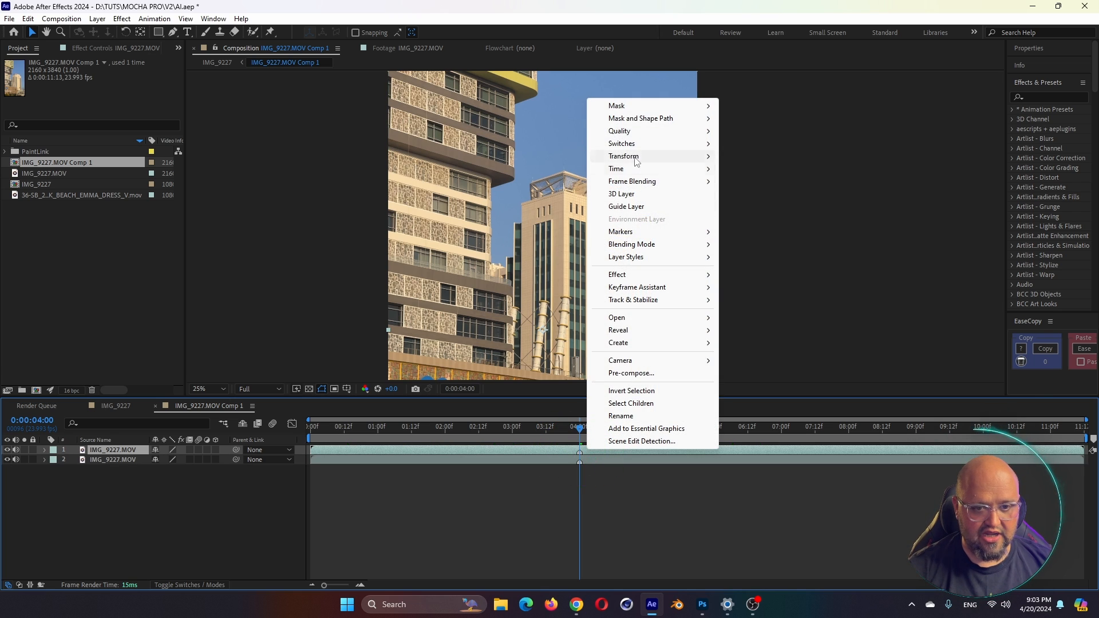
mouse_move(673, 169)
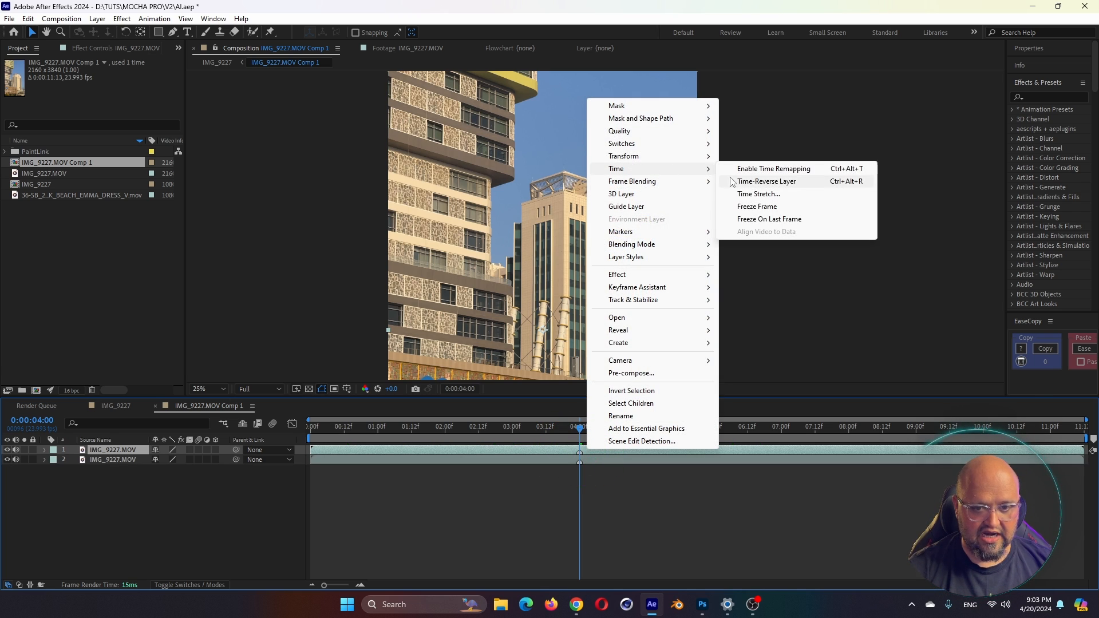
click(757, 207)
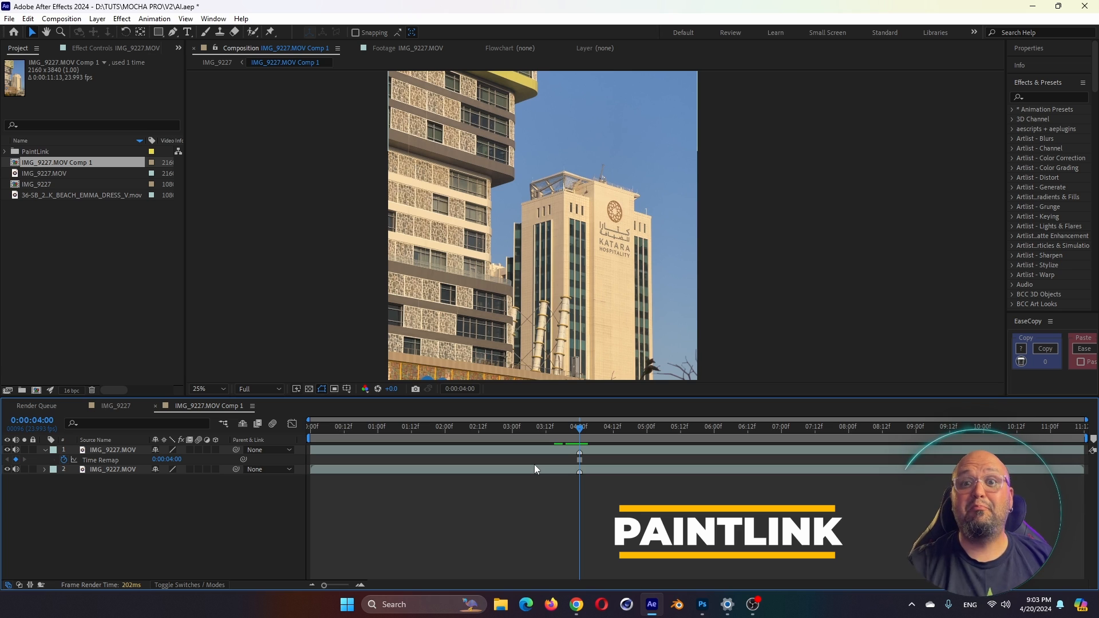
Apply the Paint Link effect to the frozen upper layer and add a paint keyframe for it
click(500, 451)
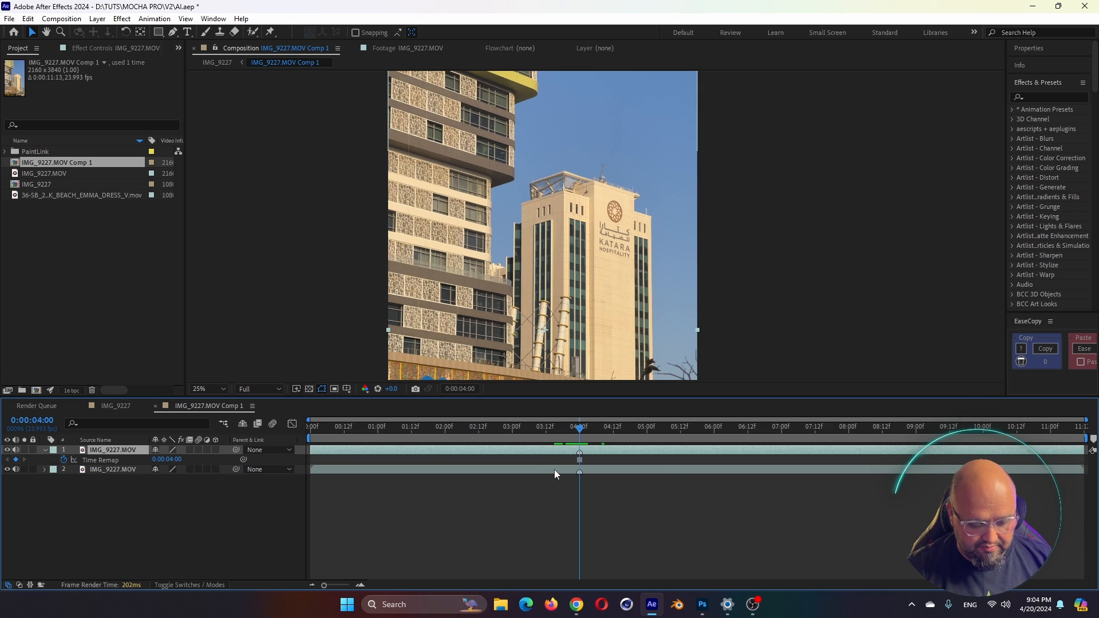
key(ctrl+space)
text(paint)
key(Return)
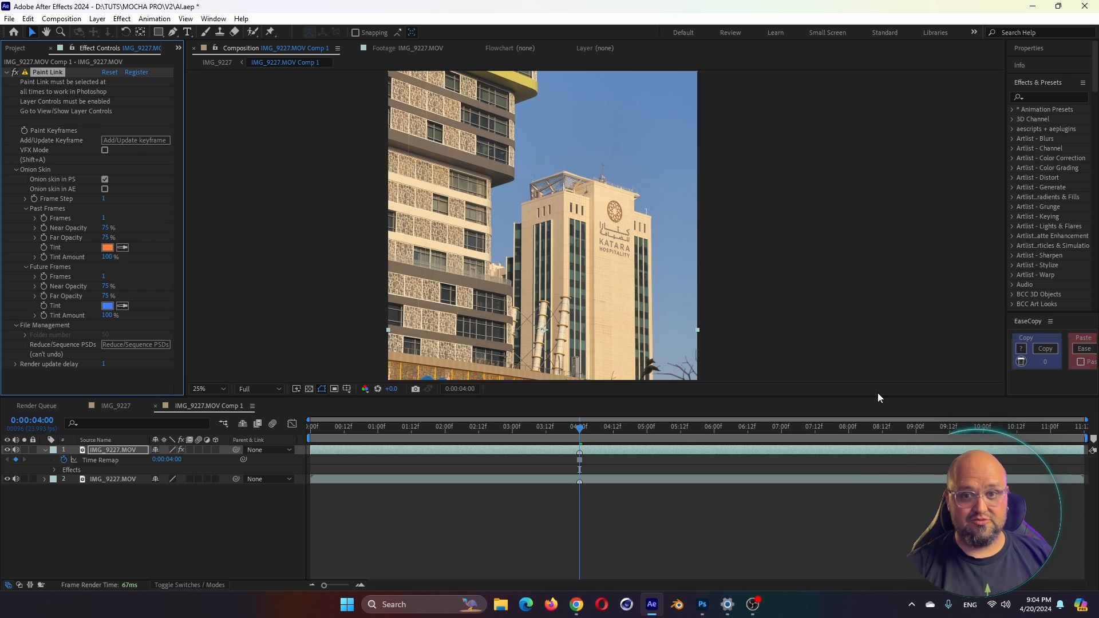
click(125, 139)
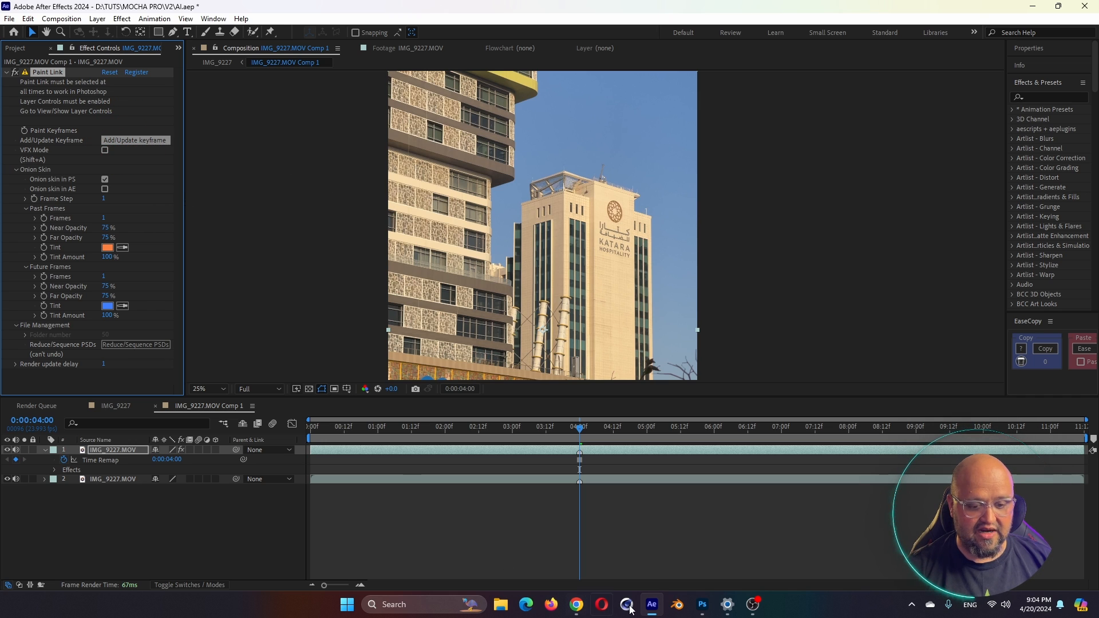
Switch to Photoshop and outline the Katara Hospitality logo and lettering on the tower with a polygonal lasso selection
click(705, 607)
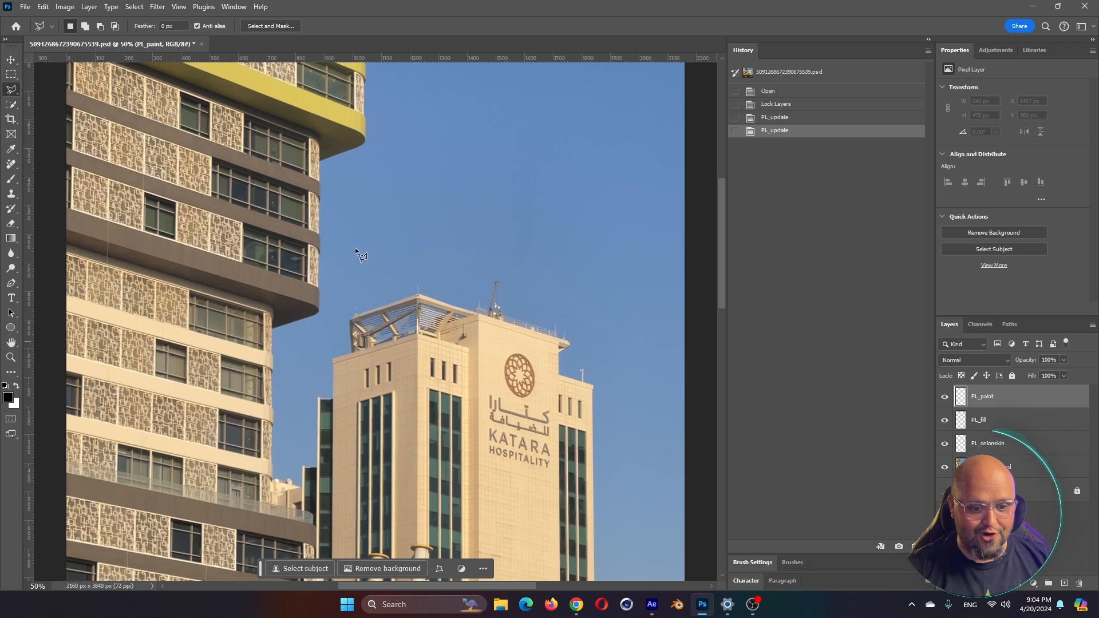
drag(405, 356, 225, 314)
key(ctrl+plus)
key(ctrl+plus)
key(ctrl+plus)
drag(308, 264, 49, 471)
key(ctrl+minus)
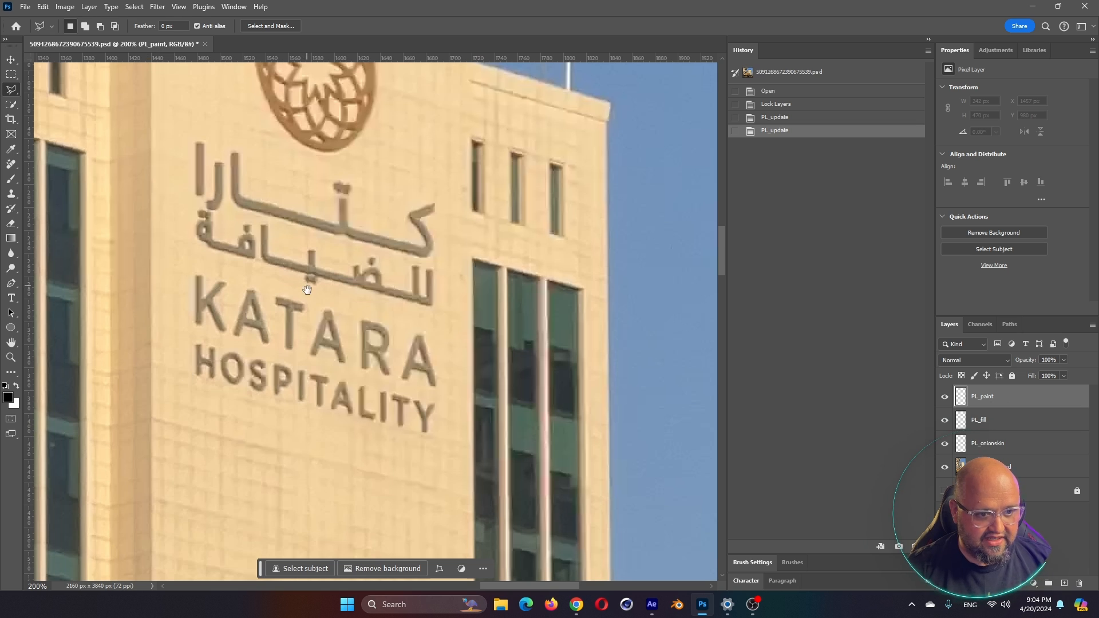
drag(307, 291, 410, 433)
key(ctrl+minus)
click(324, 196)
click(322, 444)
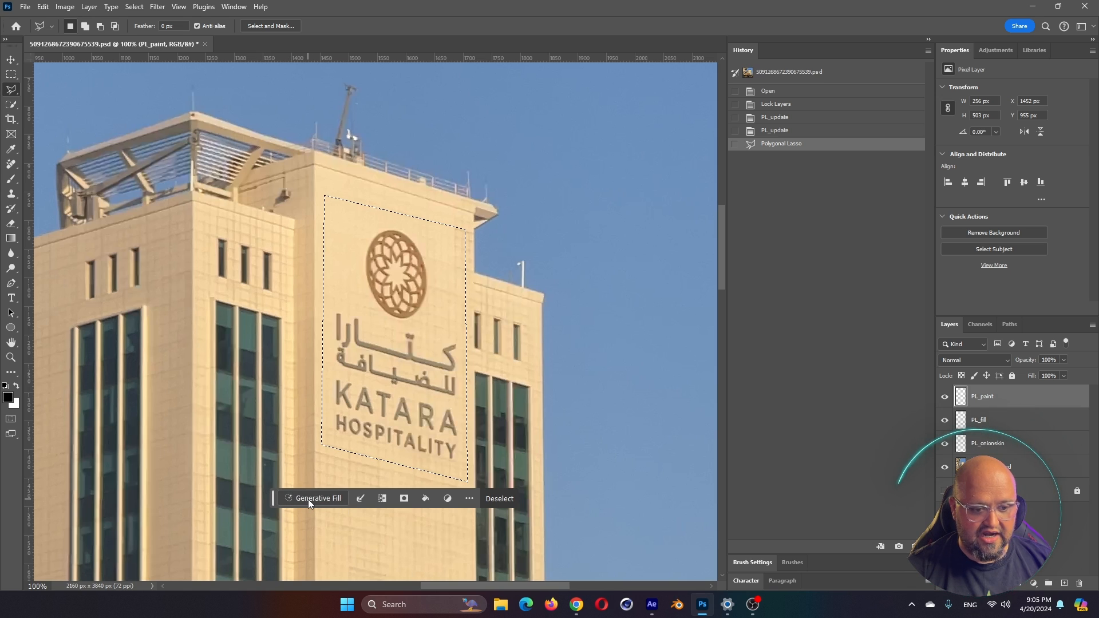
Run Generative Fill on the selection with the prompt "remove" and choose the third variation
click(307, 499)
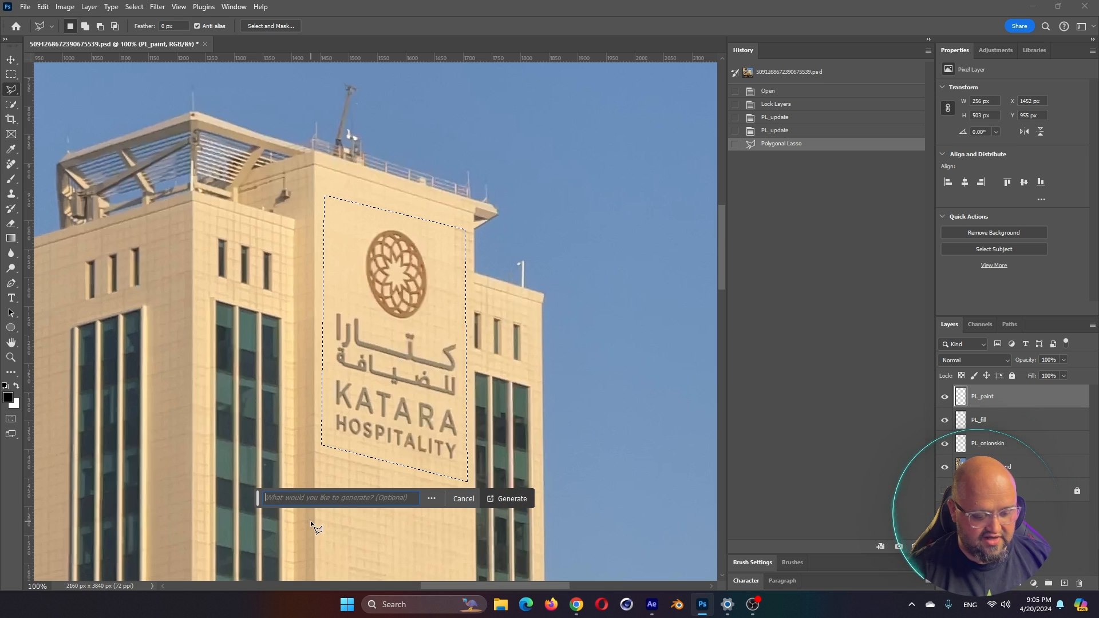
text(rem)
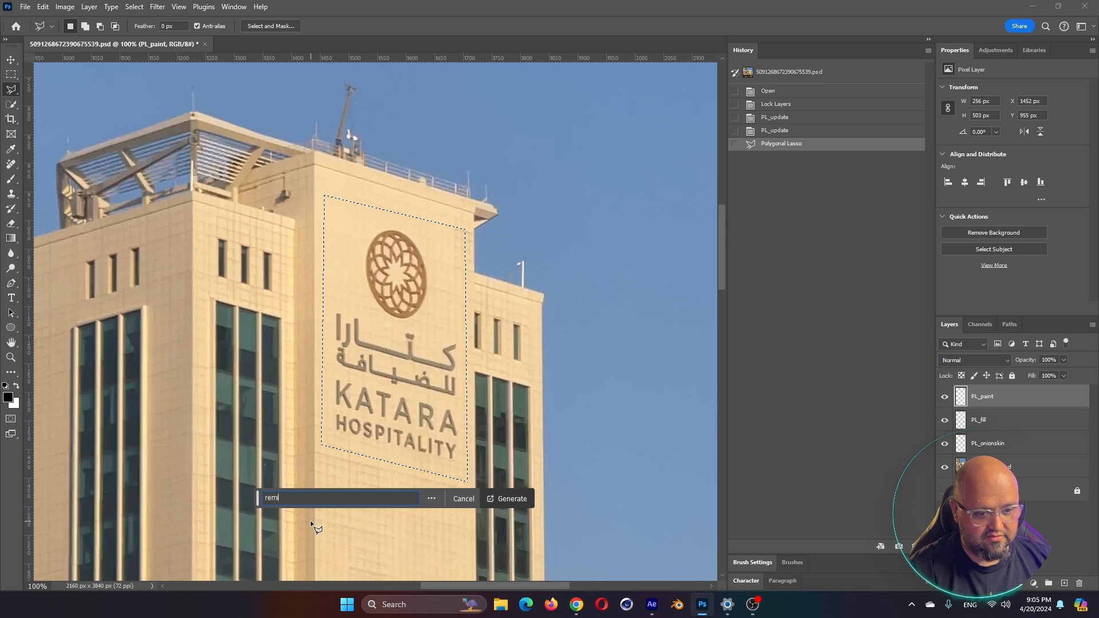
text(ove)
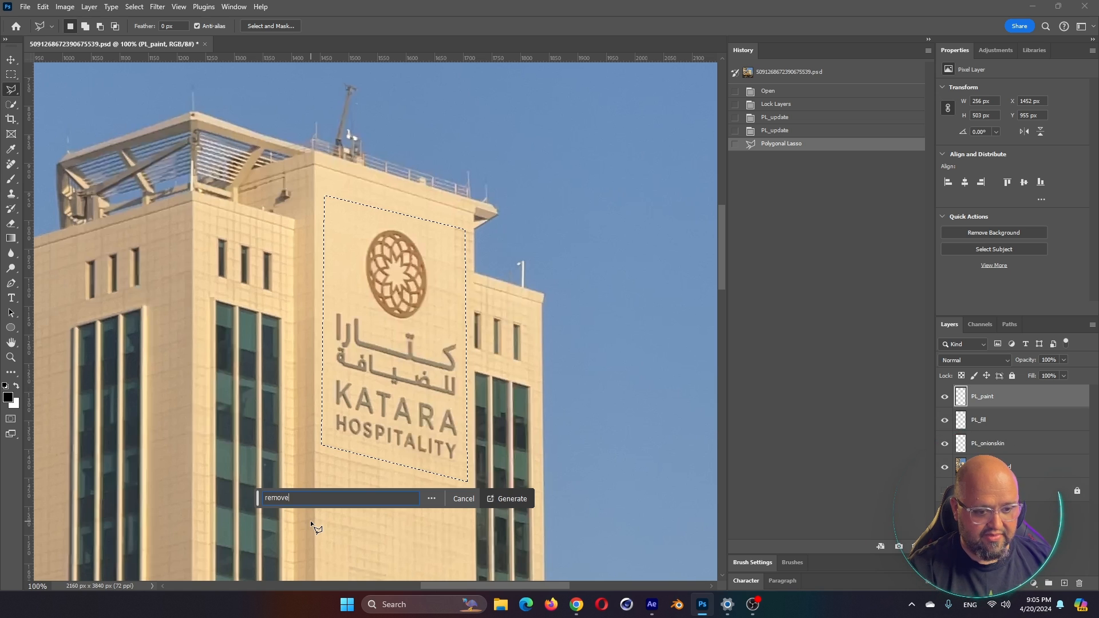
click(512, 498)
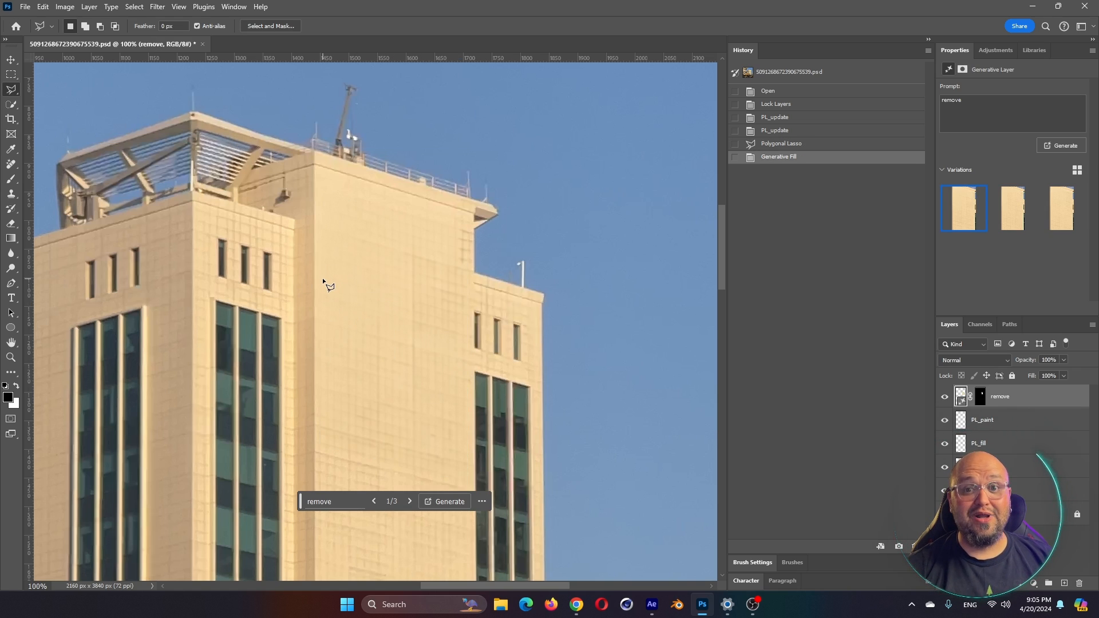
click(1012, 207)
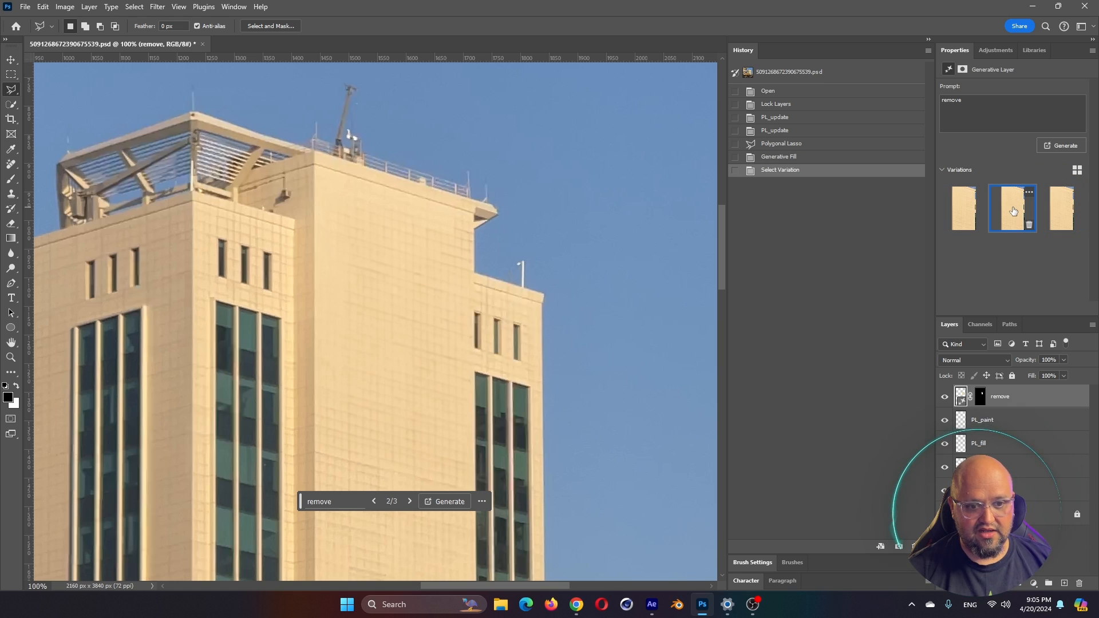
click(1062, 208)
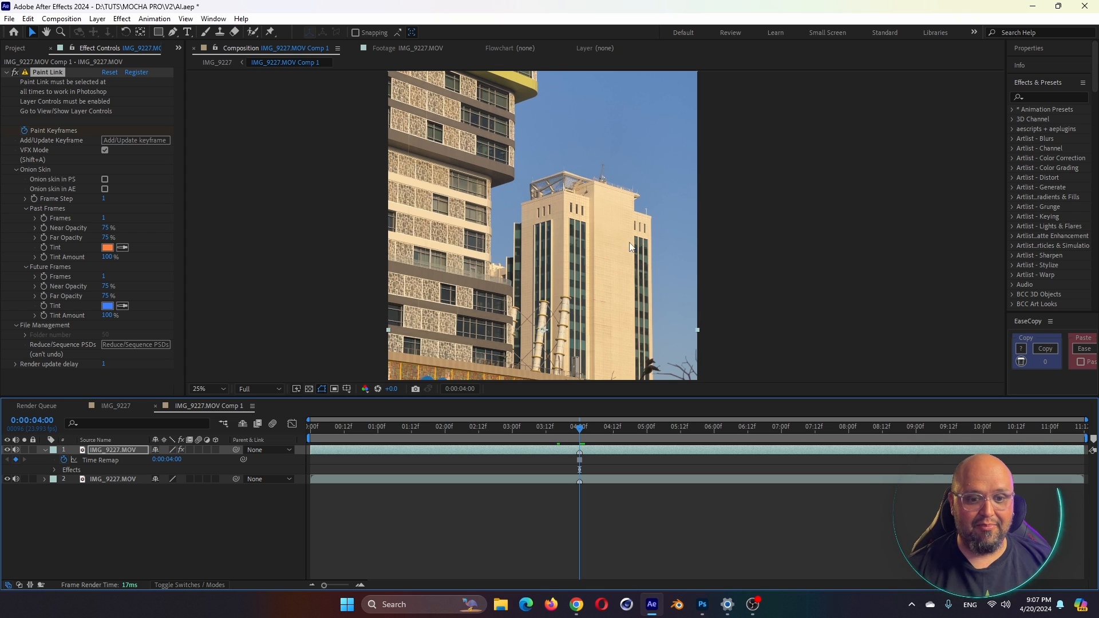
Compare the cleaned frozen layer with the original footage in After Effects by switching its visibility off and on
scroll(596, 219, up, 2)
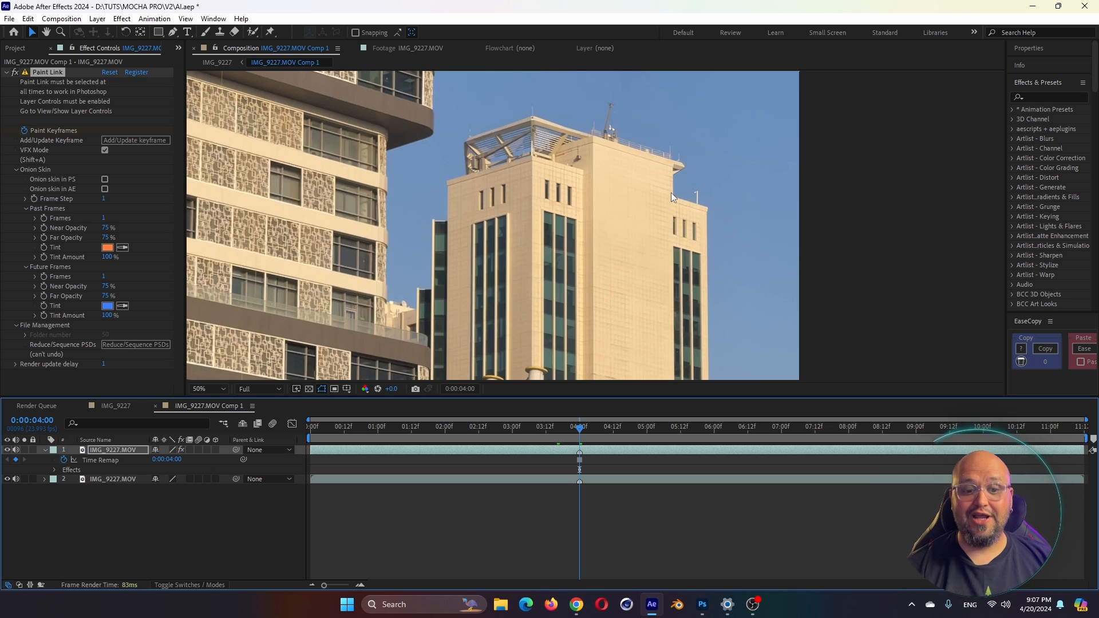
click(44, 450)
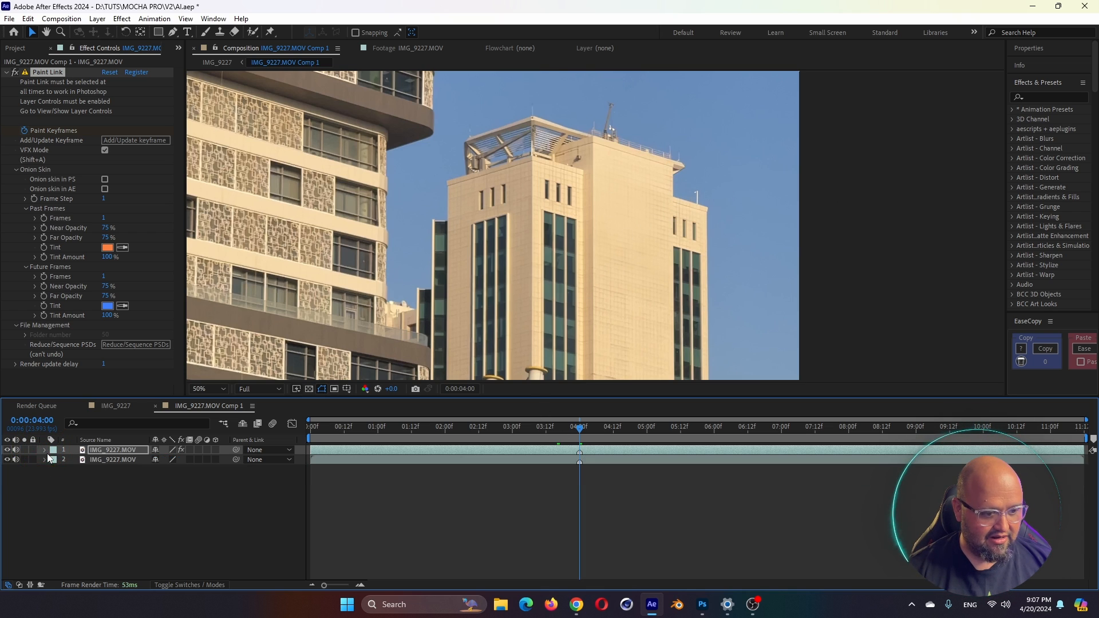
click(7, 450)
click(6, 451)
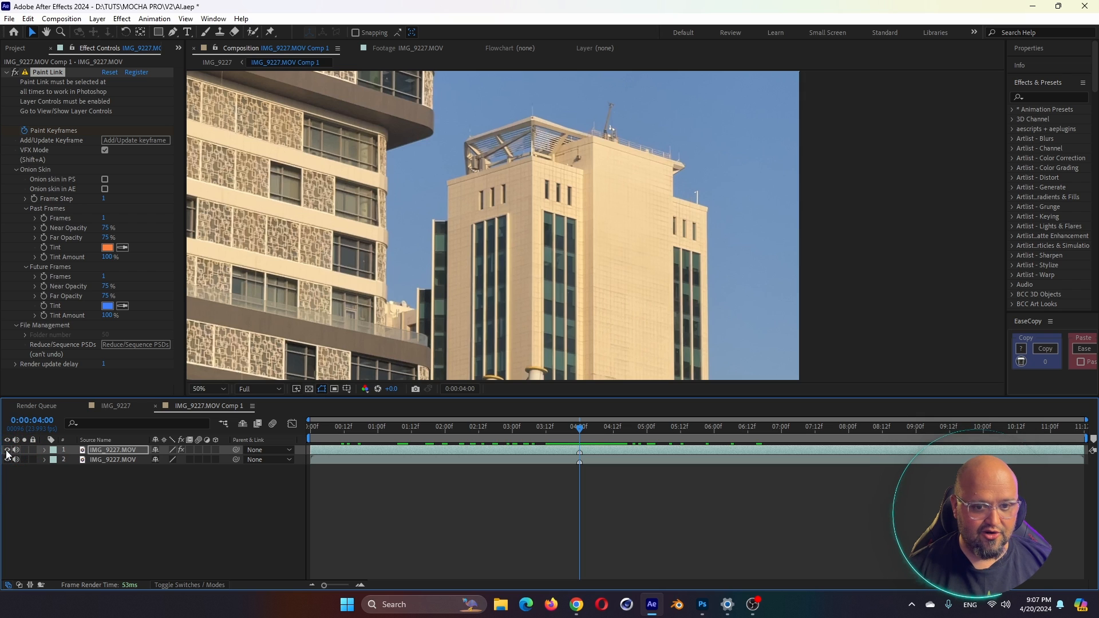
click(7, 450)
click(7, 450)
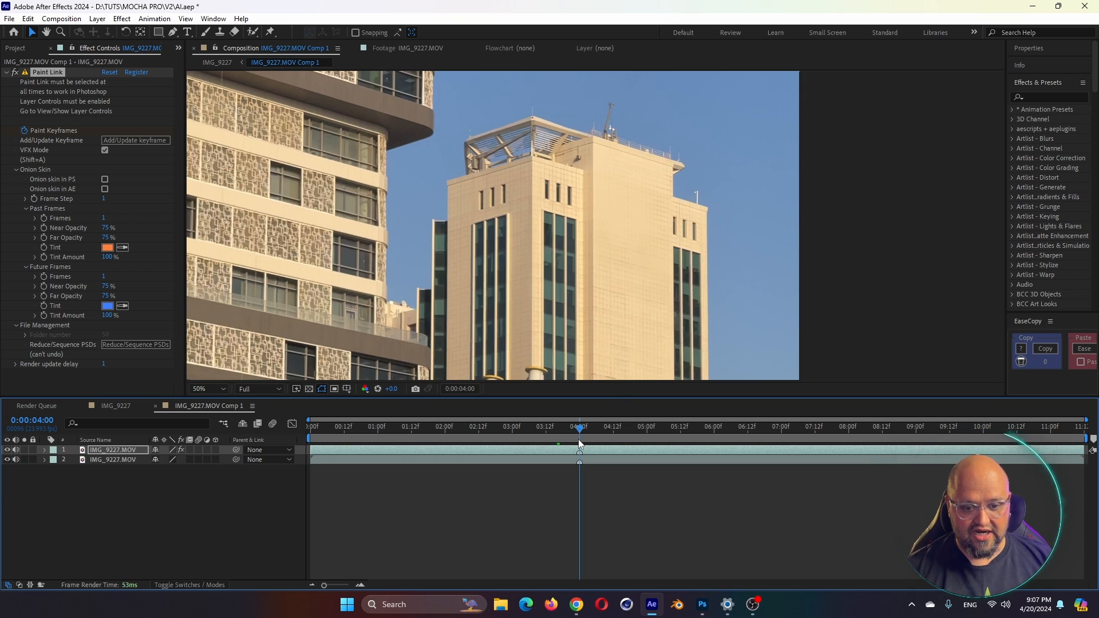
Hide the frozen Paint Link layer and apply the Mocha Pro effect to the lower IMG_9227.MOV layer
click(555, 461)
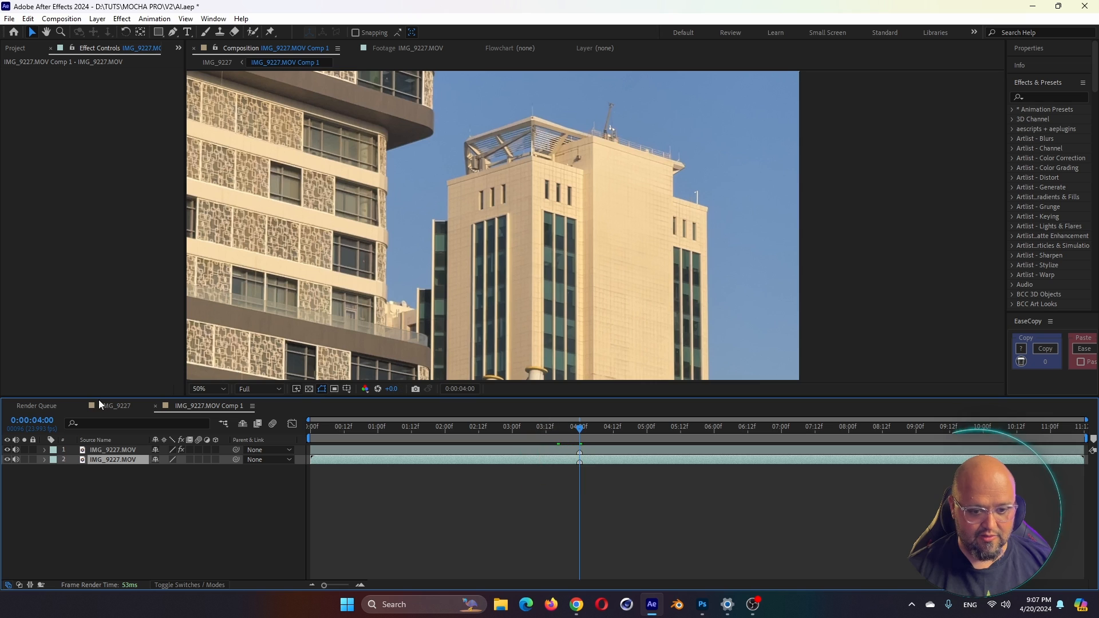
click(8, 452)
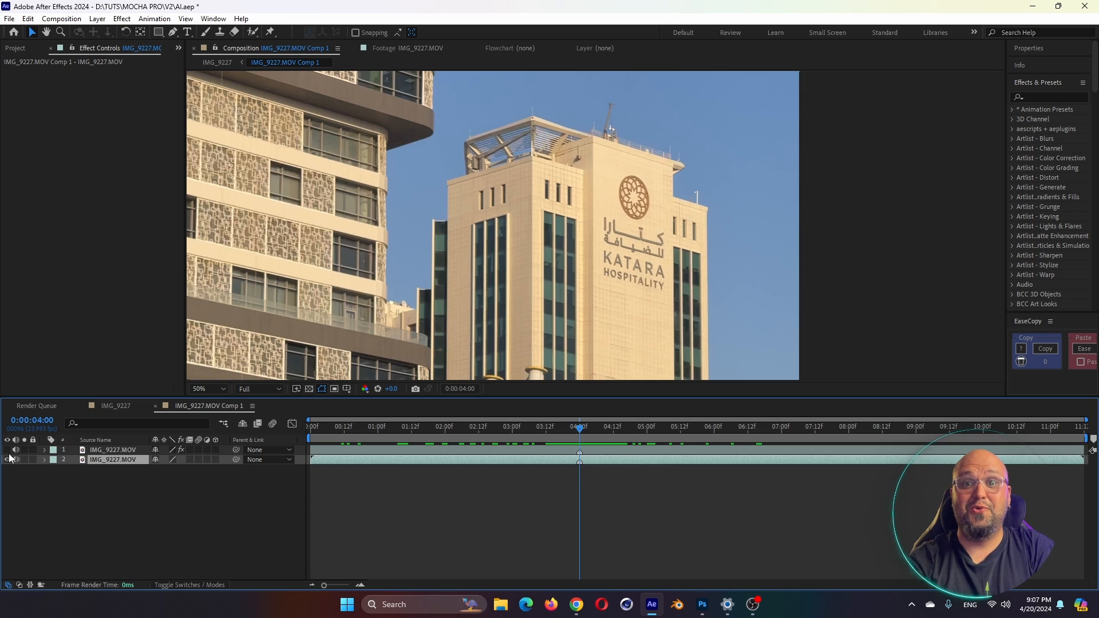
key(ctrl+space)
text(mov)
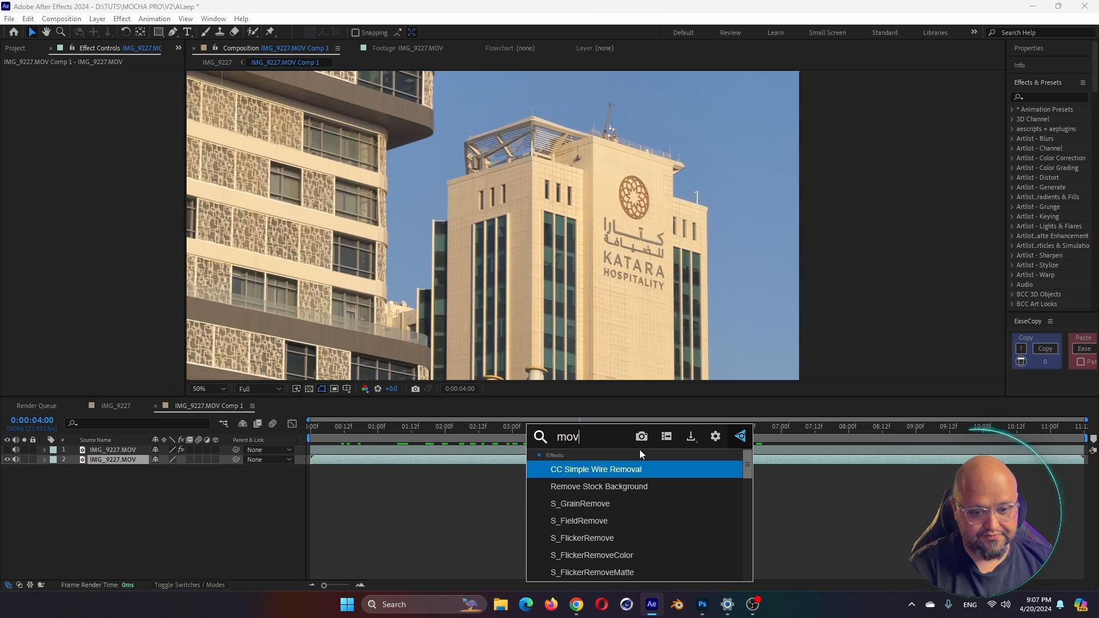
key(BackSpace)
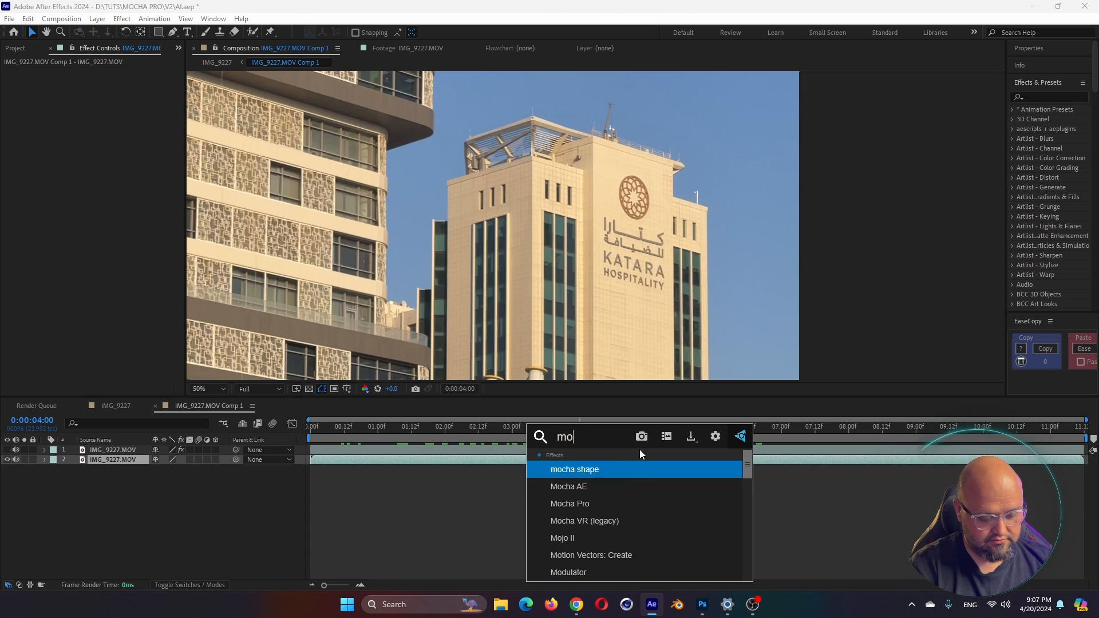
text(ch)
click(614, 504)
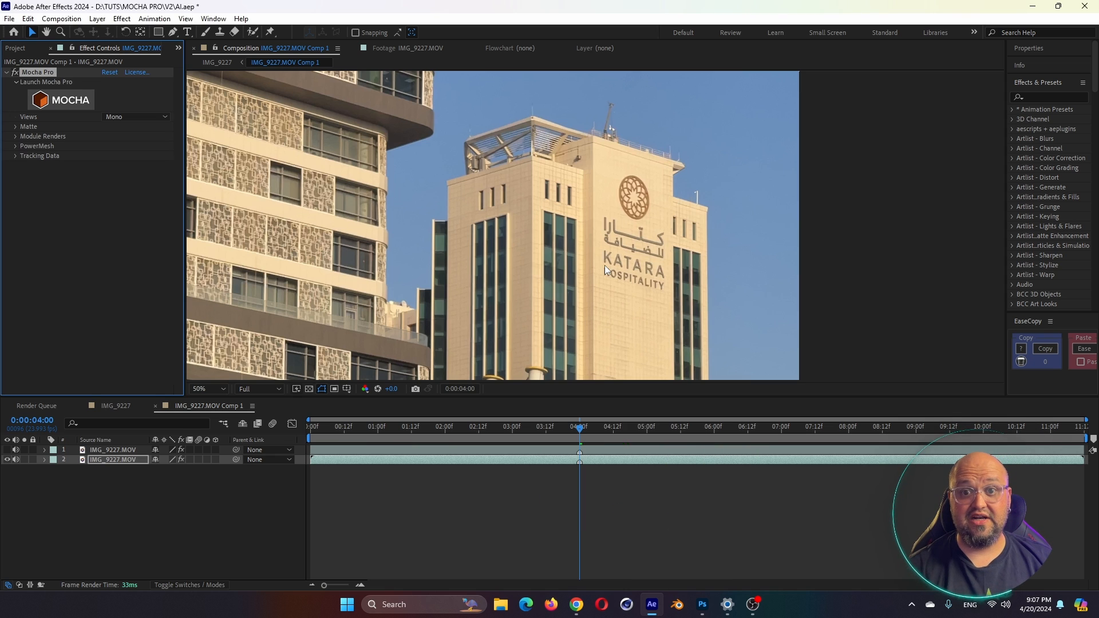
Launch the Mocha Pro interface and draw a four-point X-Spline around the building's sign, adjusting its corner points
click(62, 100)
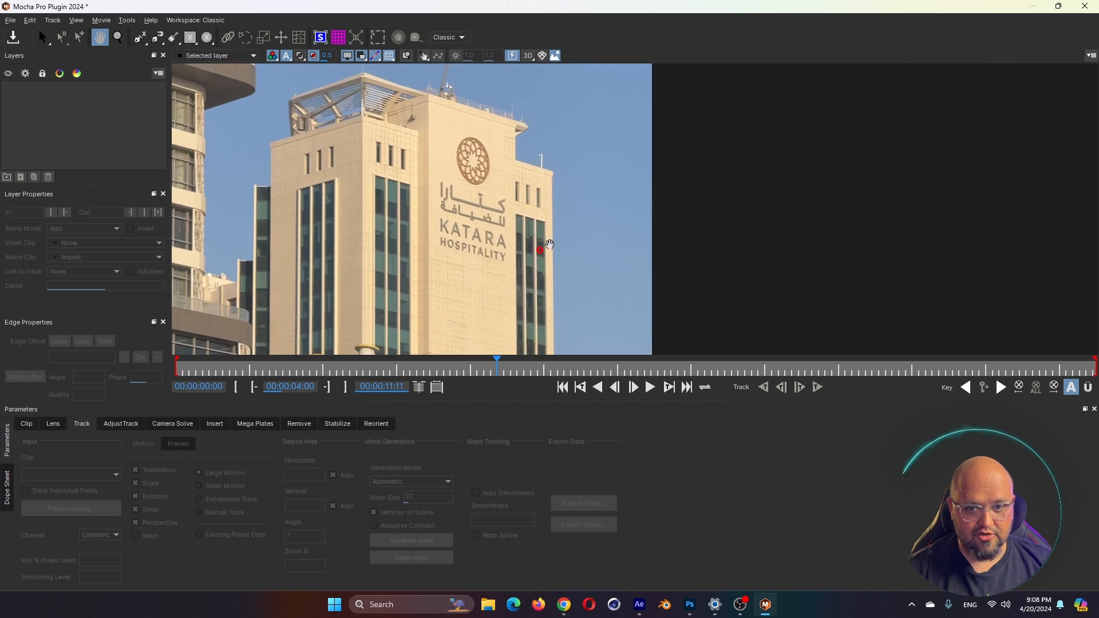
drag(644, 193, 684, 186)
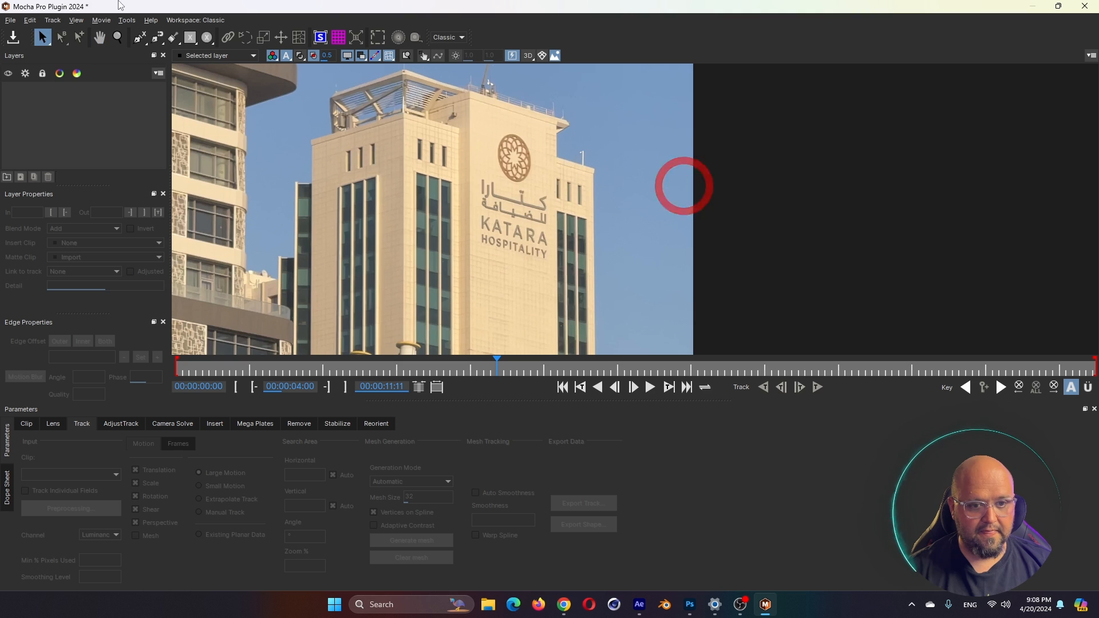
click(140, 37)
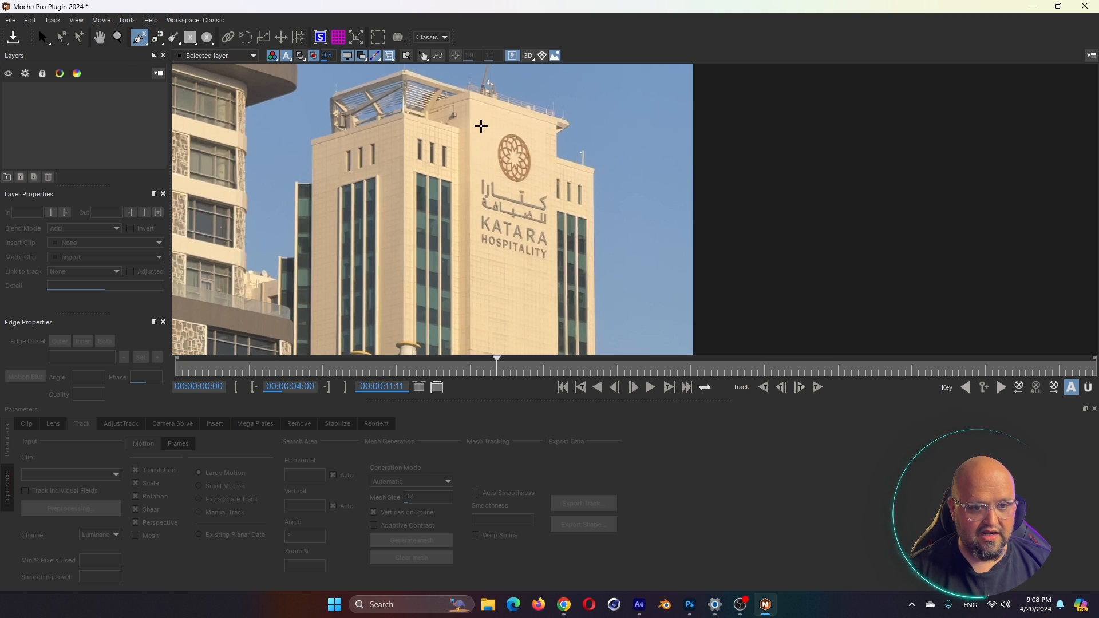
click(475, 123)
click(473, 254)
click(559, 270)
click(555, 136)
right_click(555, 135)
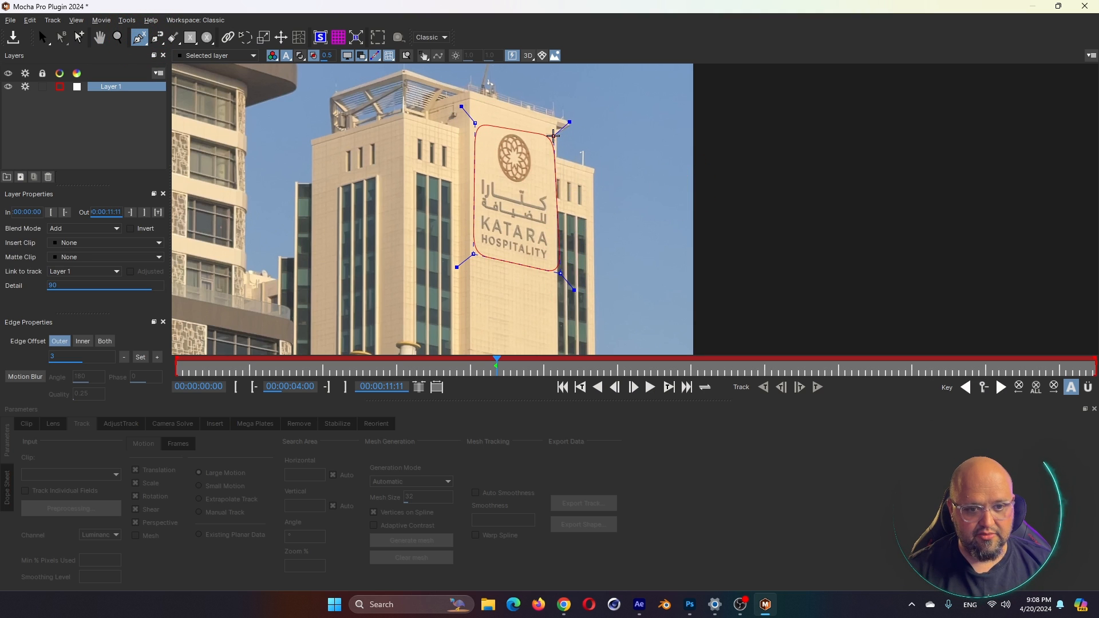
right_click(555, 136)
drag(476, 123, 474, 117)
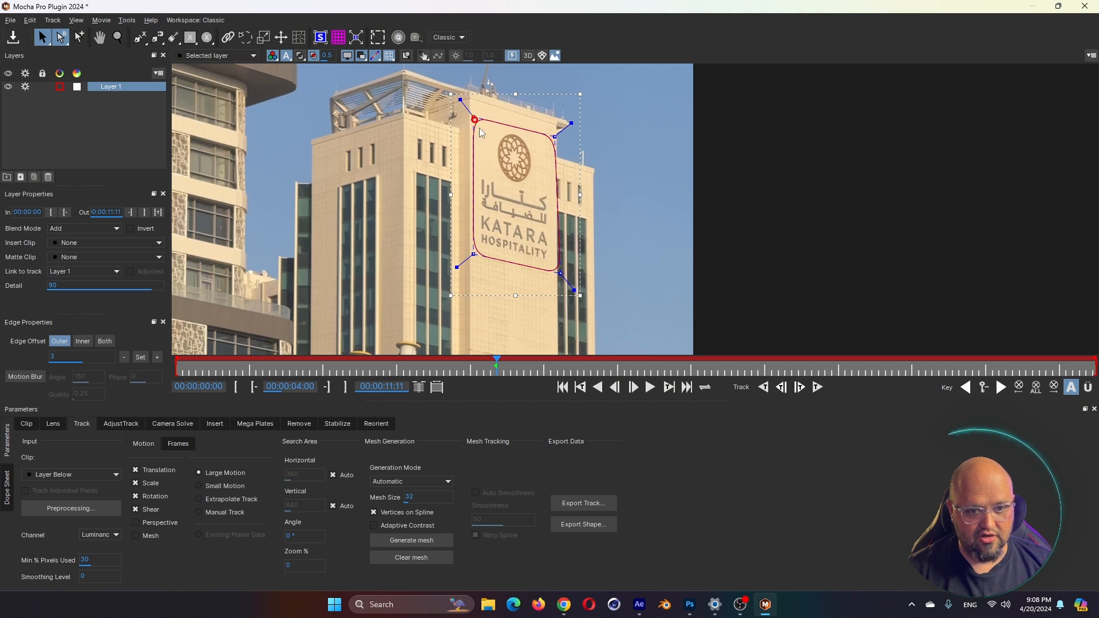
drag(560, 274, 557, 273)
Show the planar surface and grid, and fit the surface corners to the perspective of the sign's wall
click(319, 40)
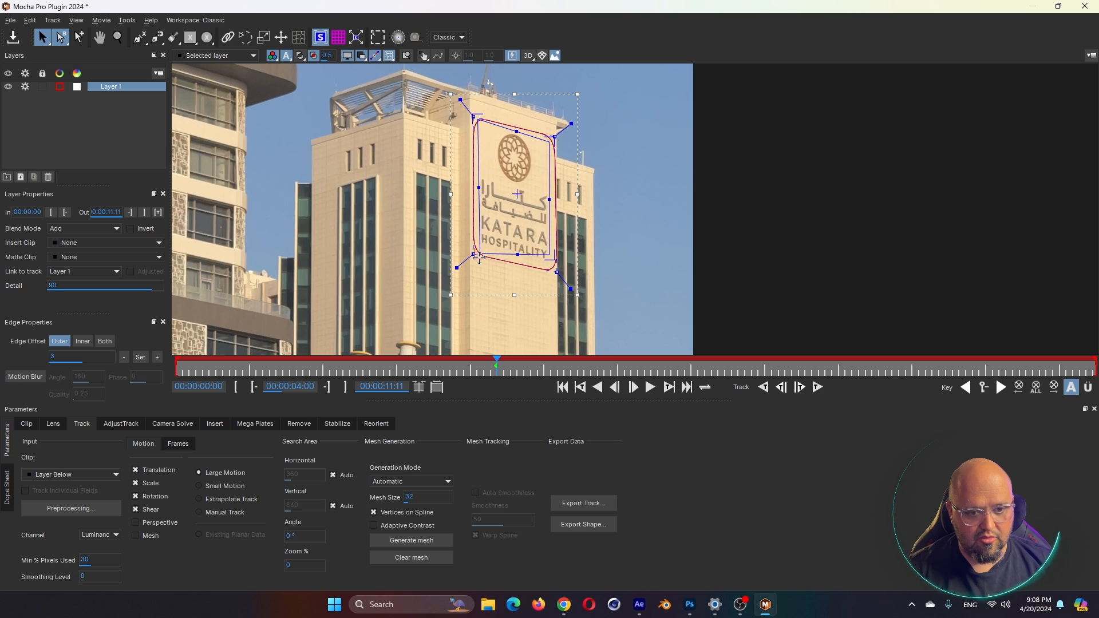
drag(481, 257, 475, 258)
drag(551, 256, 554, 273)
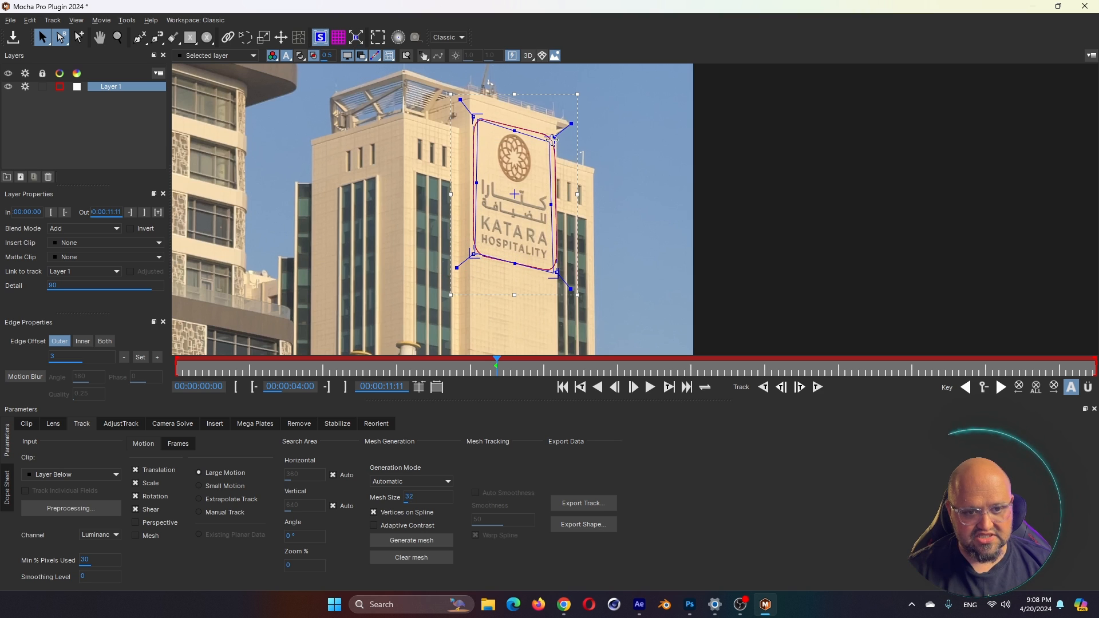
drag(551, 140, 556, 136)
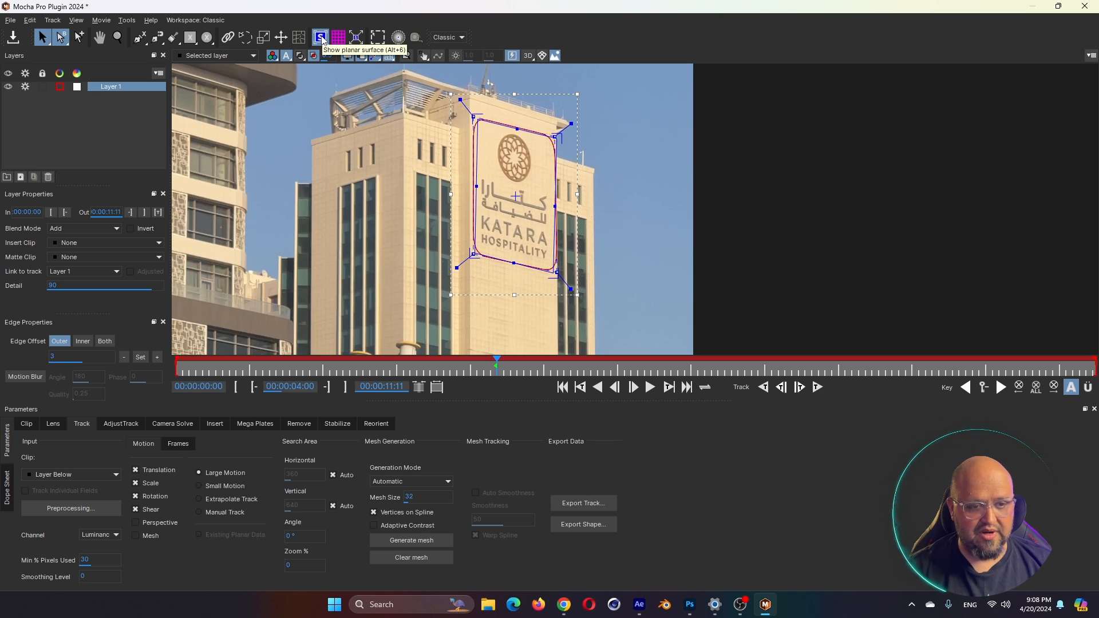
click(340, 38)
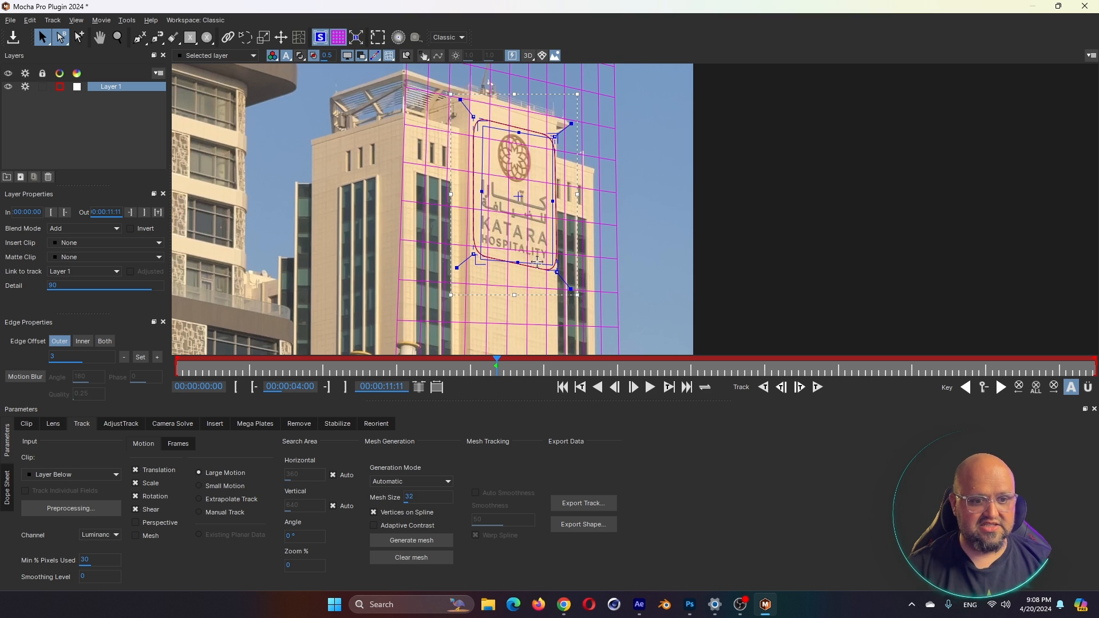
drag(479, 262, 481, 262)
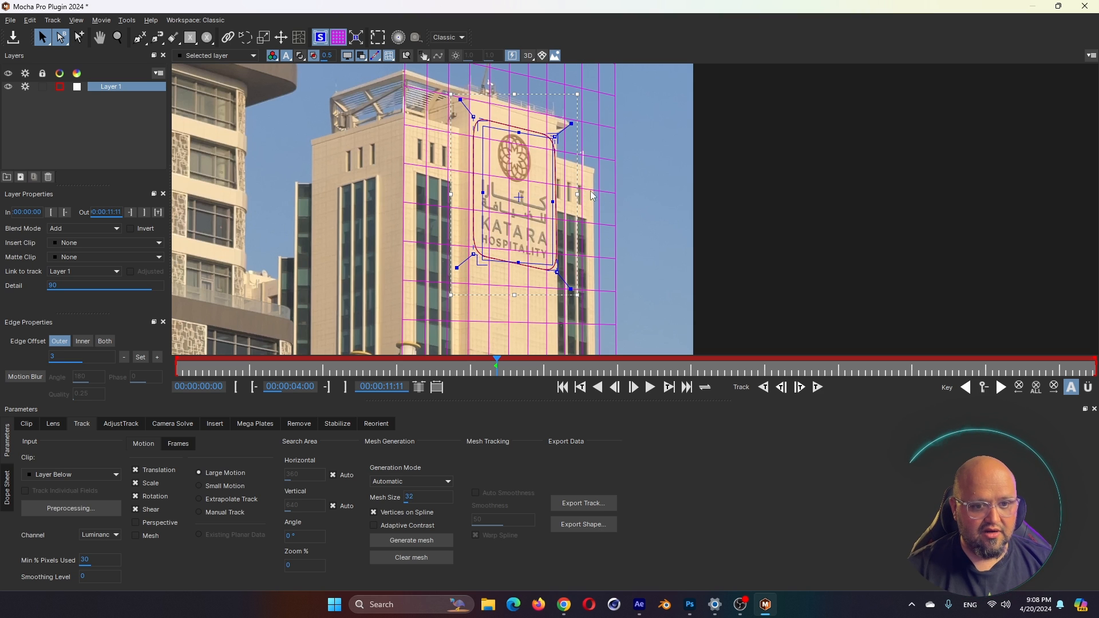
Finish aligning the planar surface corner with the sign's wall, and hide the grid and the surface
drag(553, 264, 558, 268)
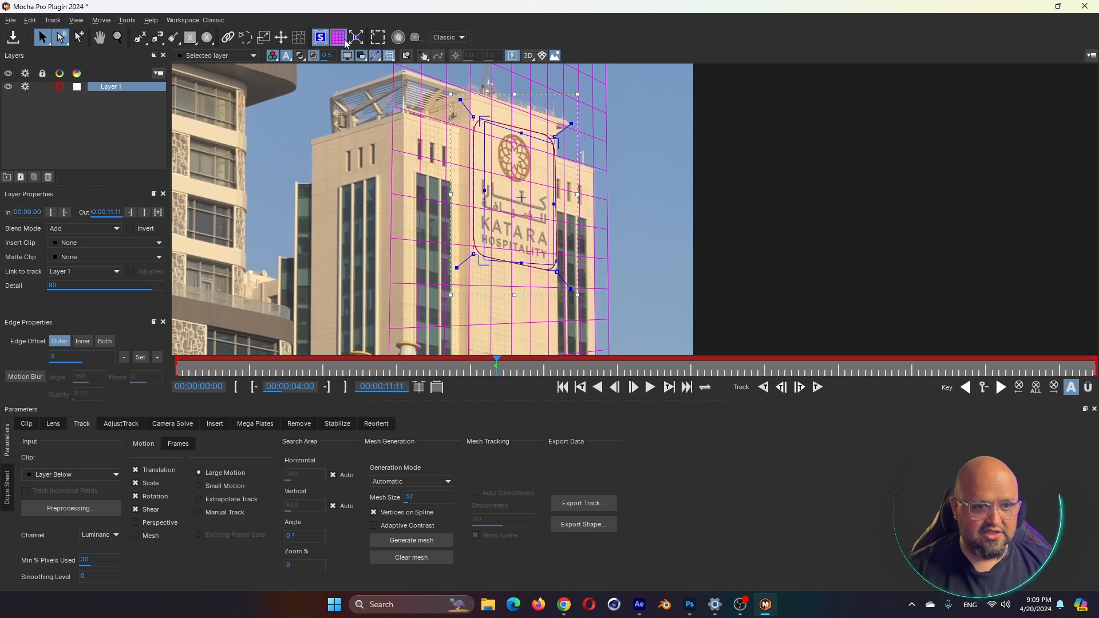
click(338, 37)
click(320, 37)
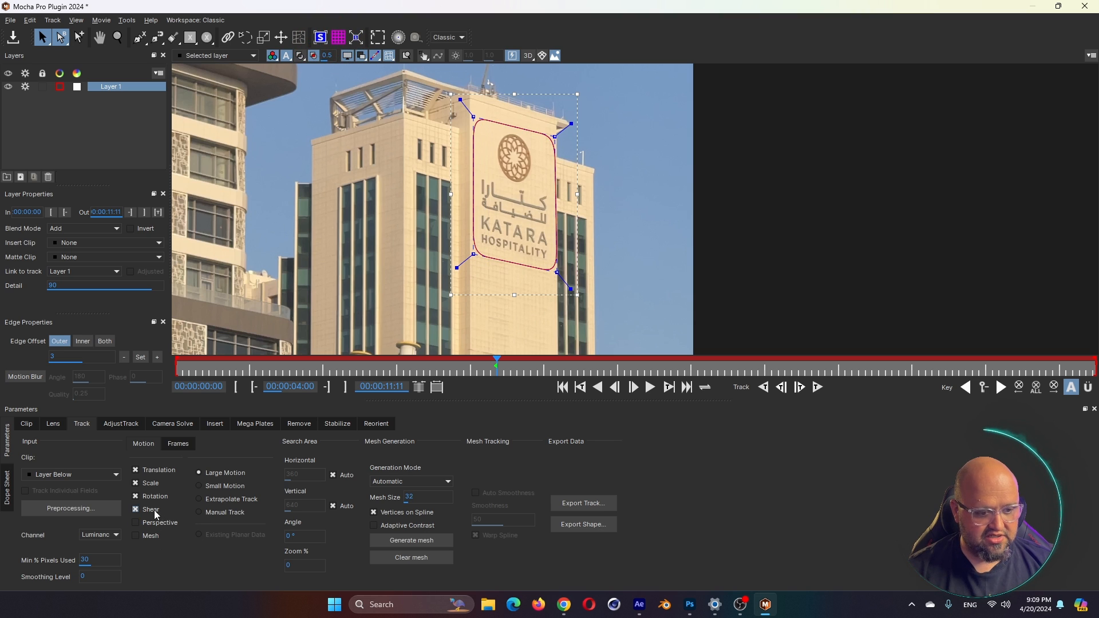
Enable Perspective and Mesh motion tracking, and track the sign's layer through the whole clip
click(148, 524)
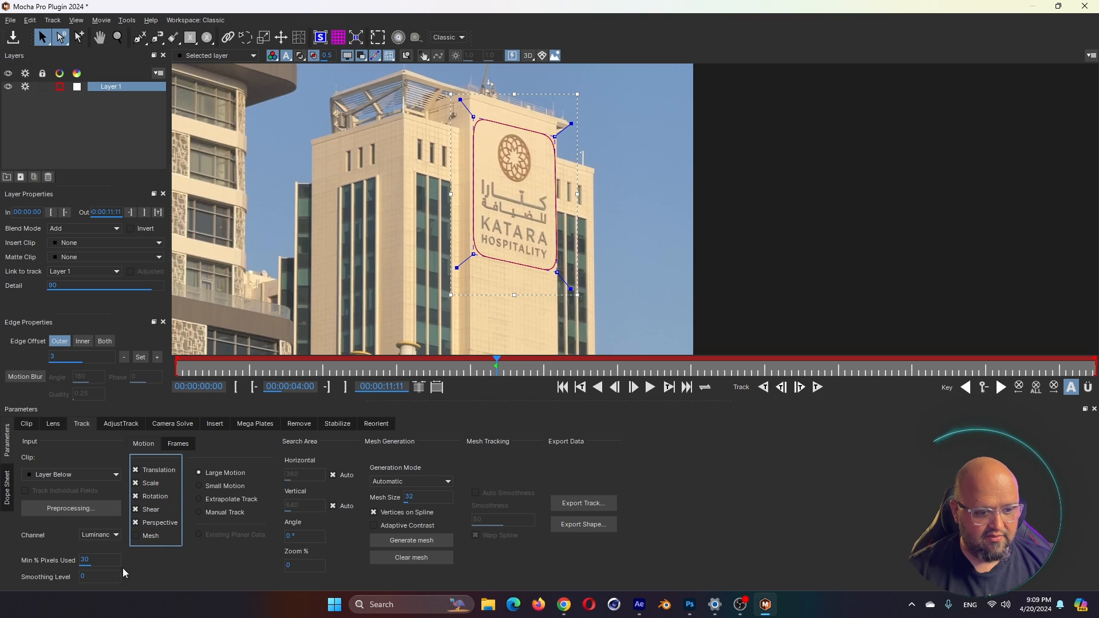
click(141, 540)
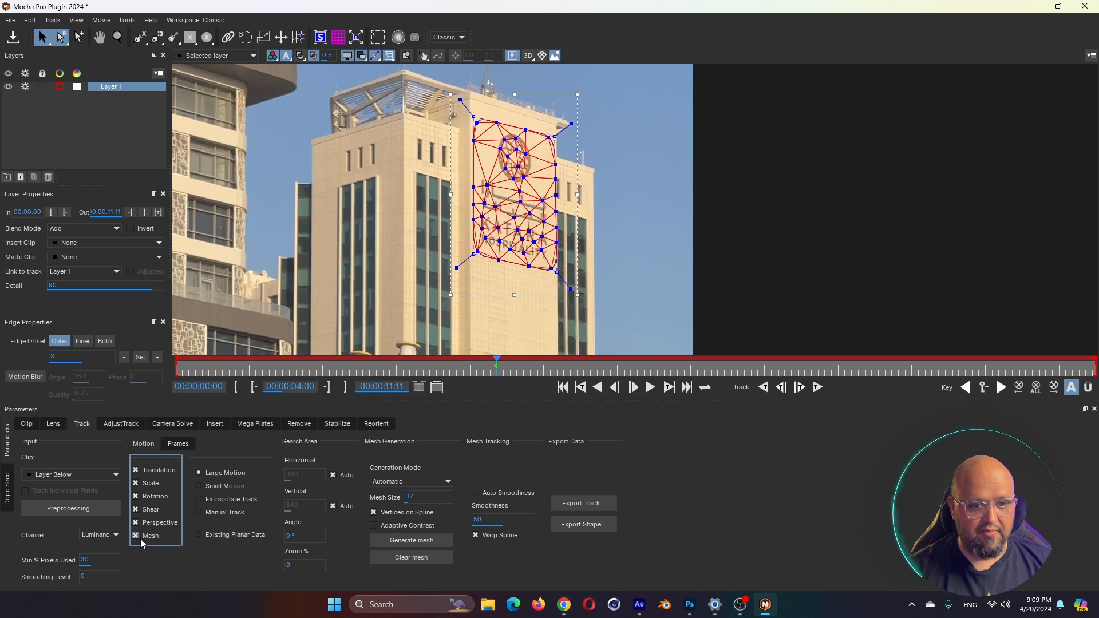
click(765, 389)
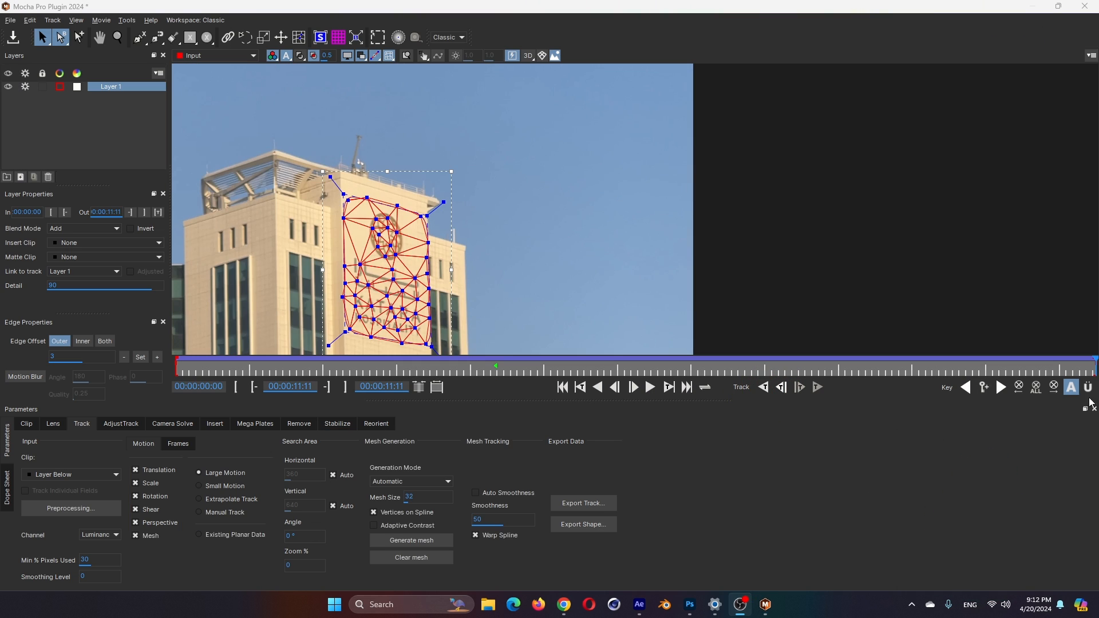
Return to the reference frame at 0:00:04:00 and show the planar surface around the tracked sign
drag(737, 370, 495, 373)
click(360, 41)
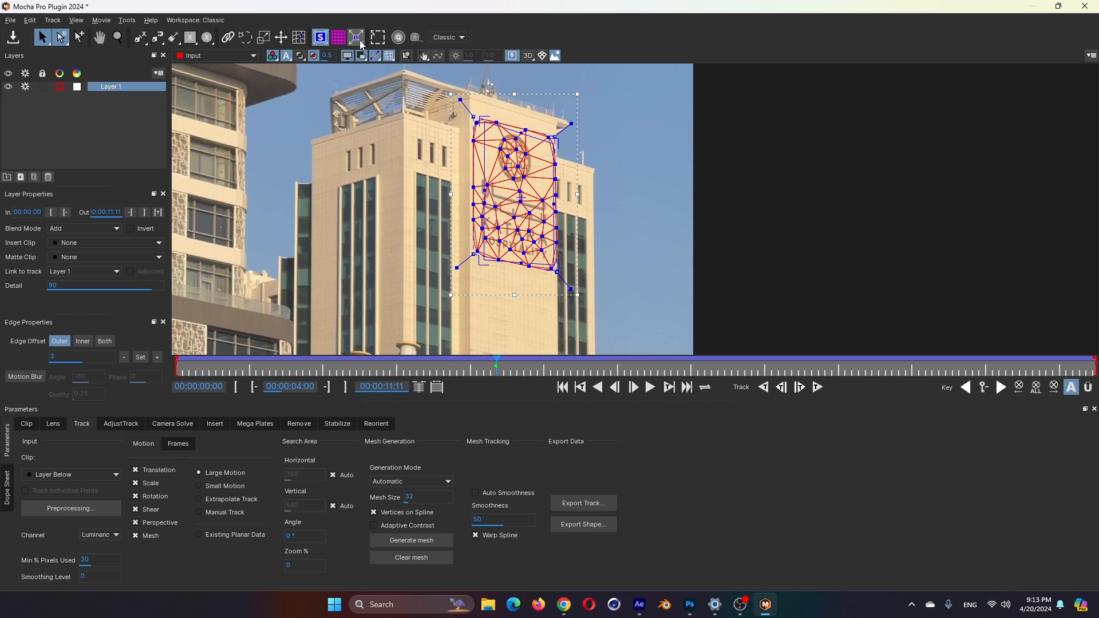
scroll(480, 181, down, 4)
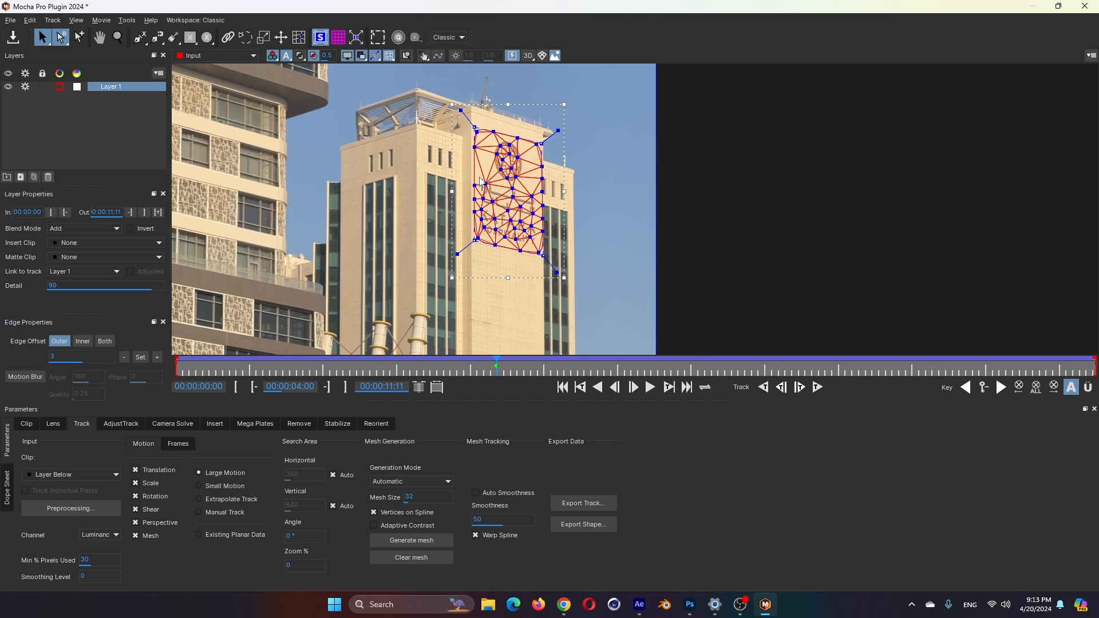
Save the Mocha project, rename Layer 1 as TRACK, and close Mocha Pro with the changes saved
click(13, 37)
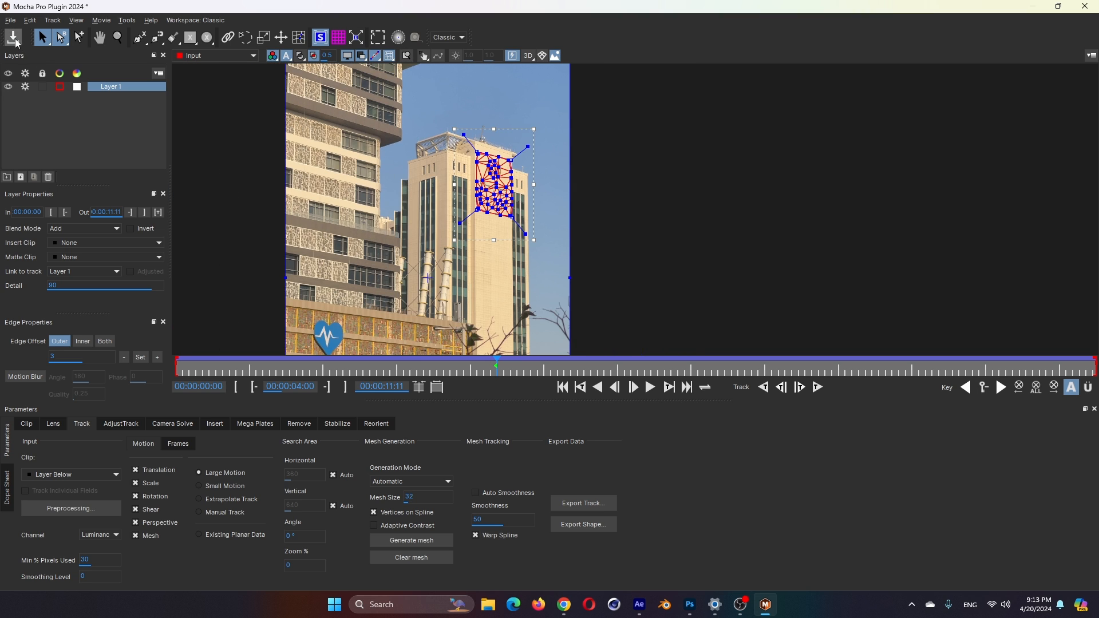
double_click(115, 89)
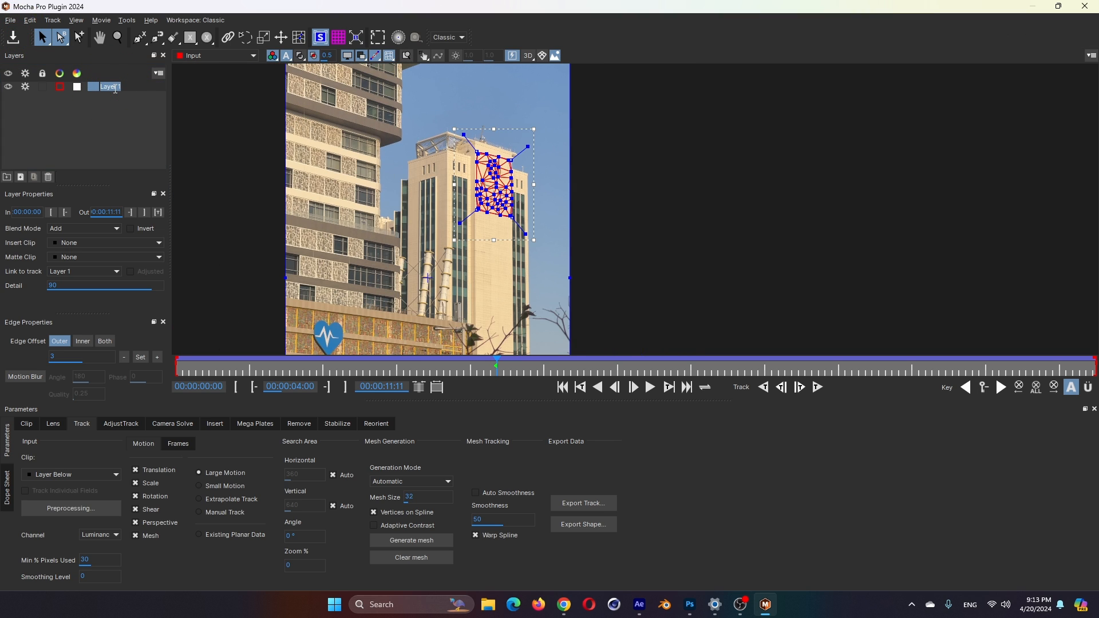
text(TRACK)
key(Return)
click(1085, 6)
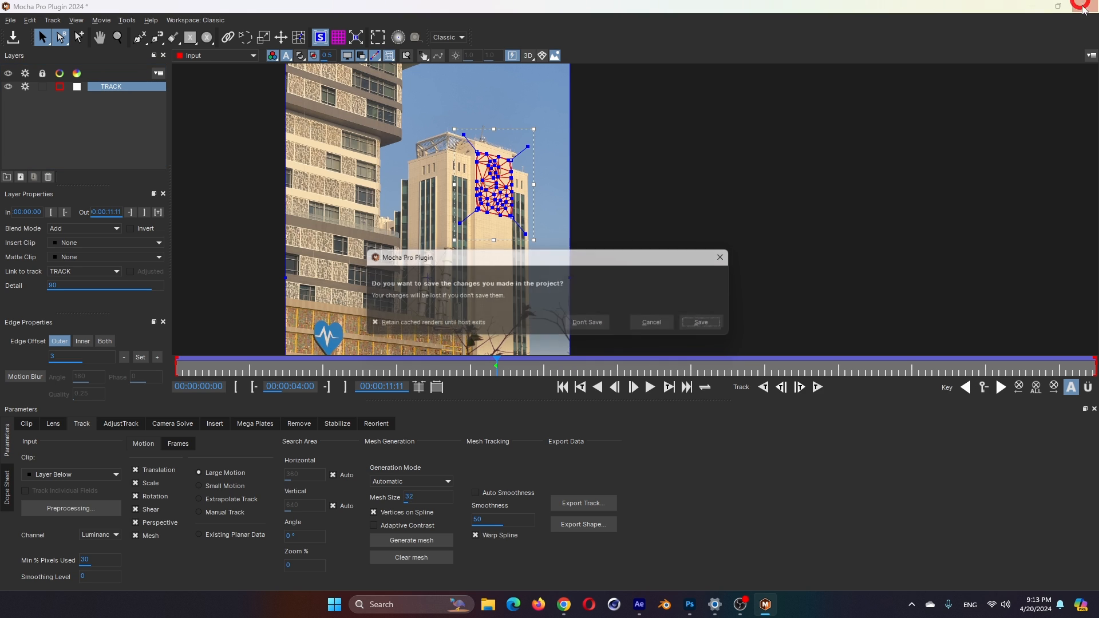
click(714, 324)
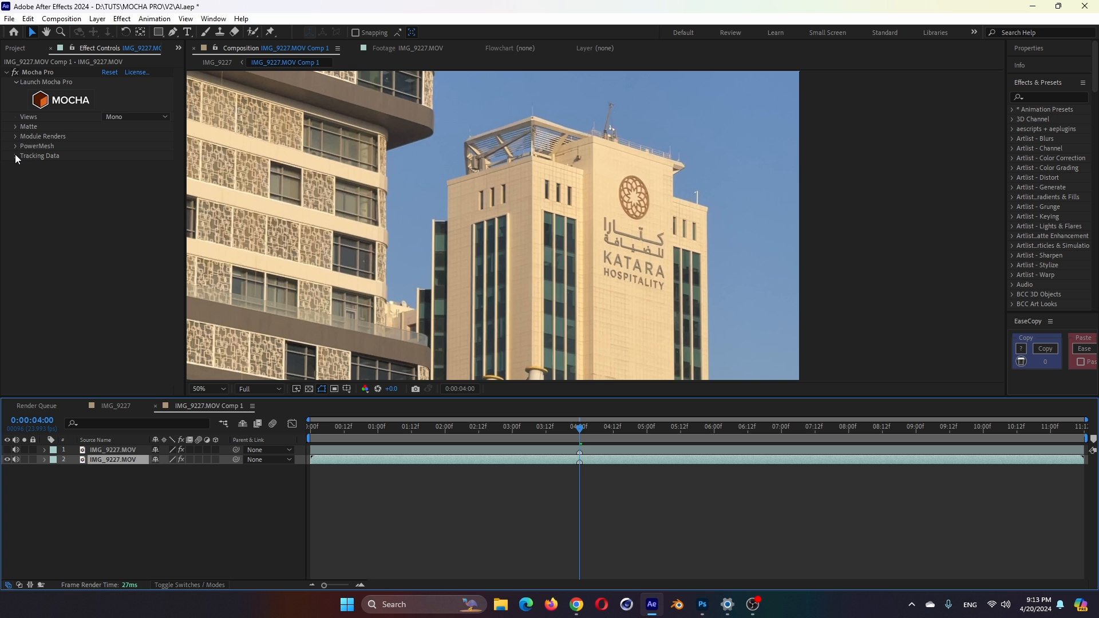
Create the Mocha track data and export it as Corner Pin (Support Motion Blur) to the upper IMG_9227.MOV layer
click(15, 154)
click(140, 167)
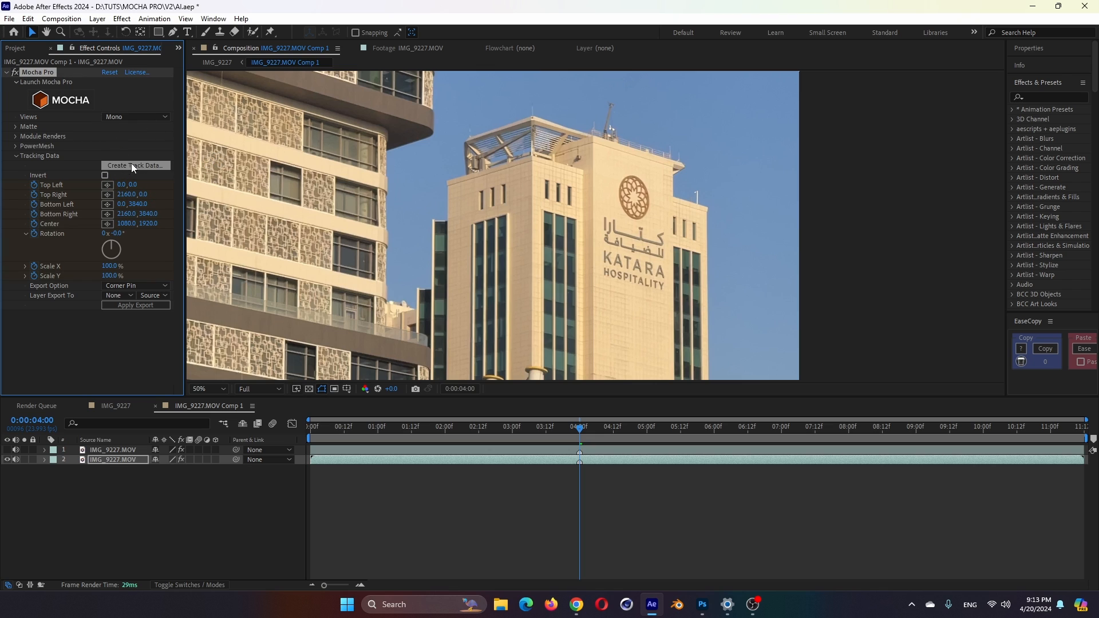
click(124, 288)
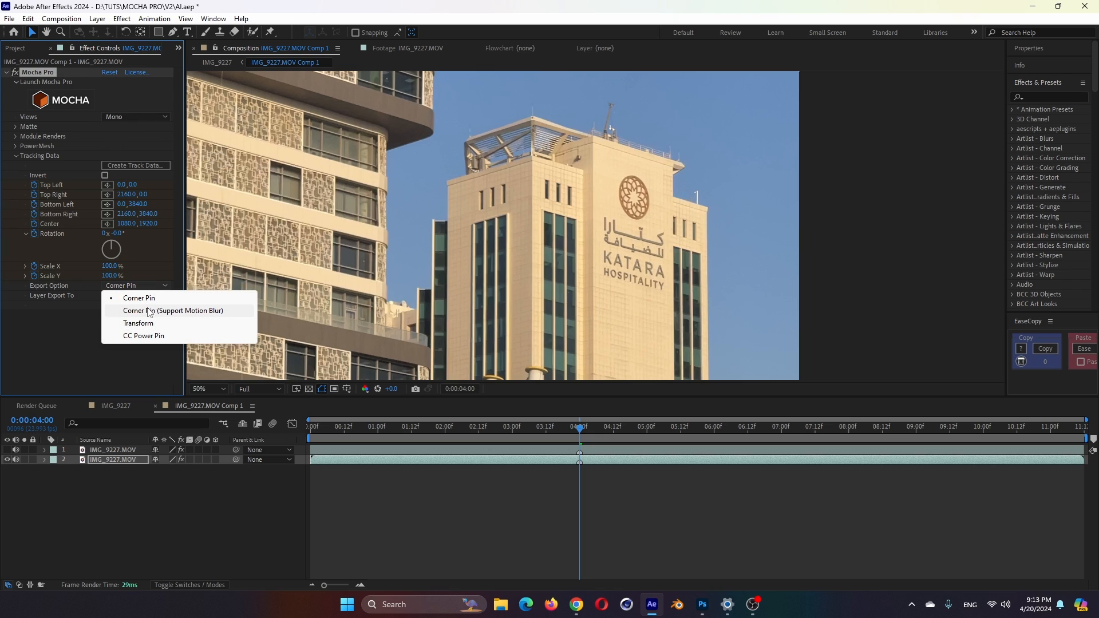
click(204, 310)
click(115, 294)
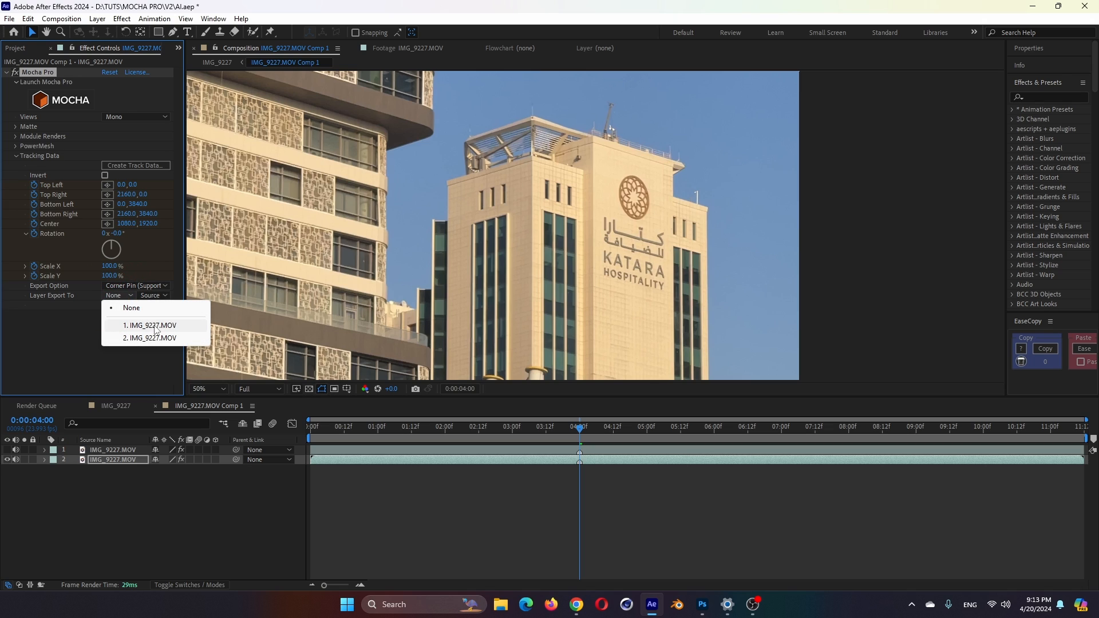
click(154, 326)
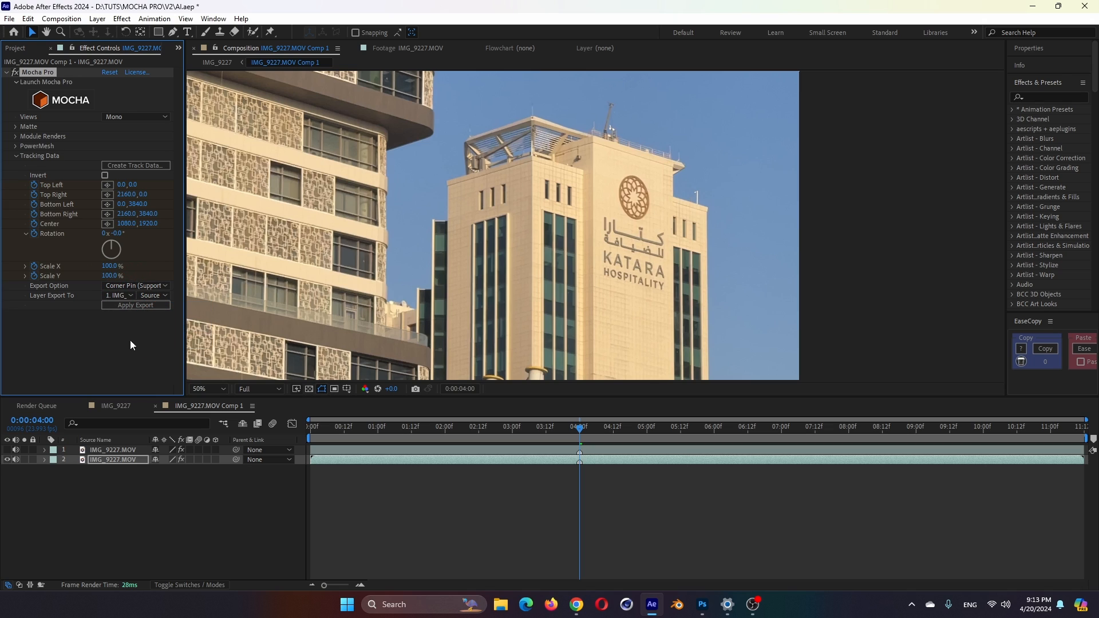
click(129, 304)
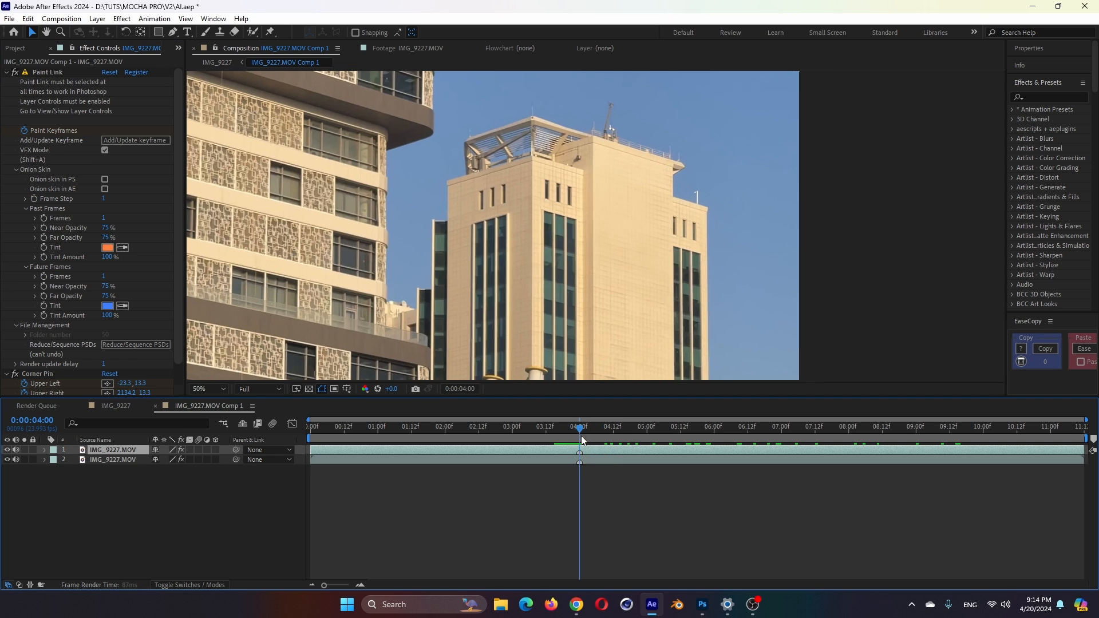
Scrub through the composition to check how the cleaned patch follows the building
drag(596, 439, 676, 446)
mouse_move(760, 454)
mouse_down()
mouse_move(885, 462)
mouse_move(774, 458)
mouse_up()
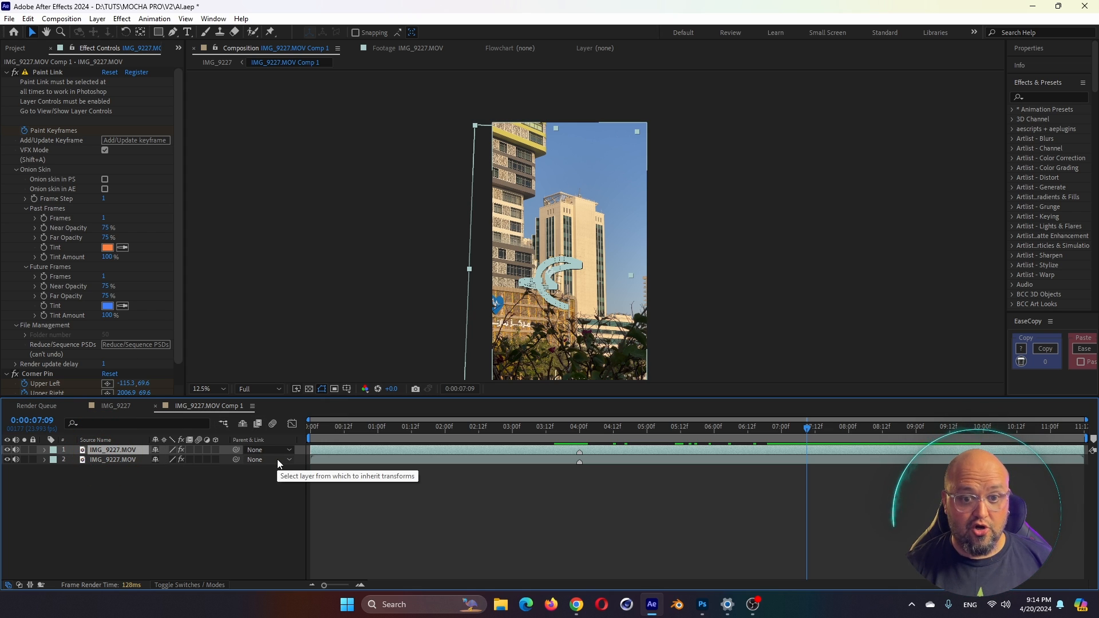
Try to save the frame at 0:00:07:09 as a Photoshop file
key(ctrl+alt+s)
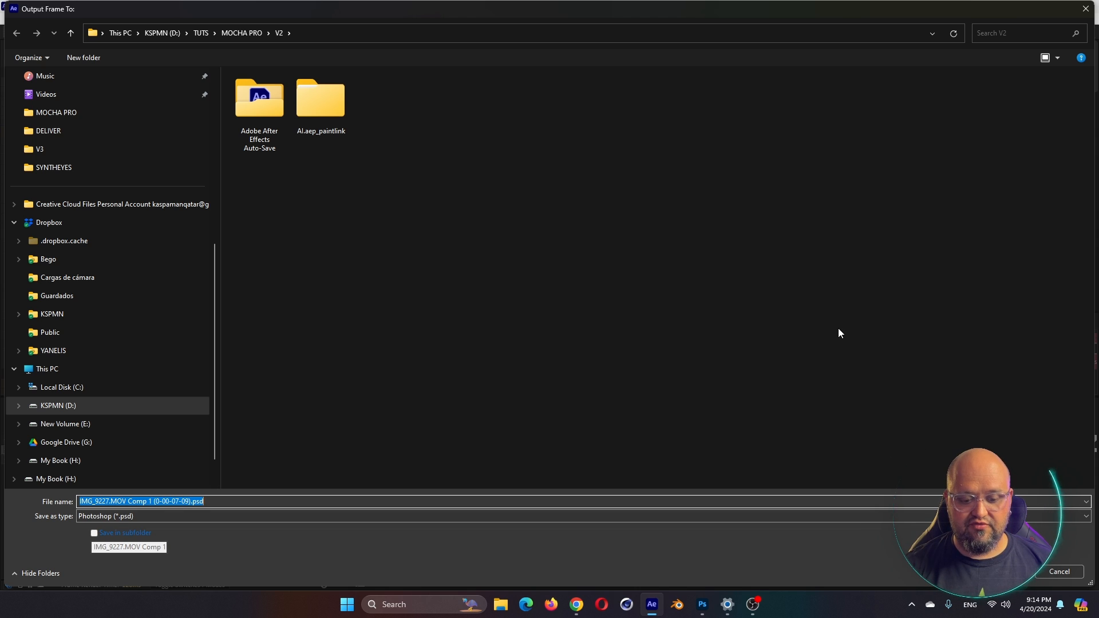
key(Return)
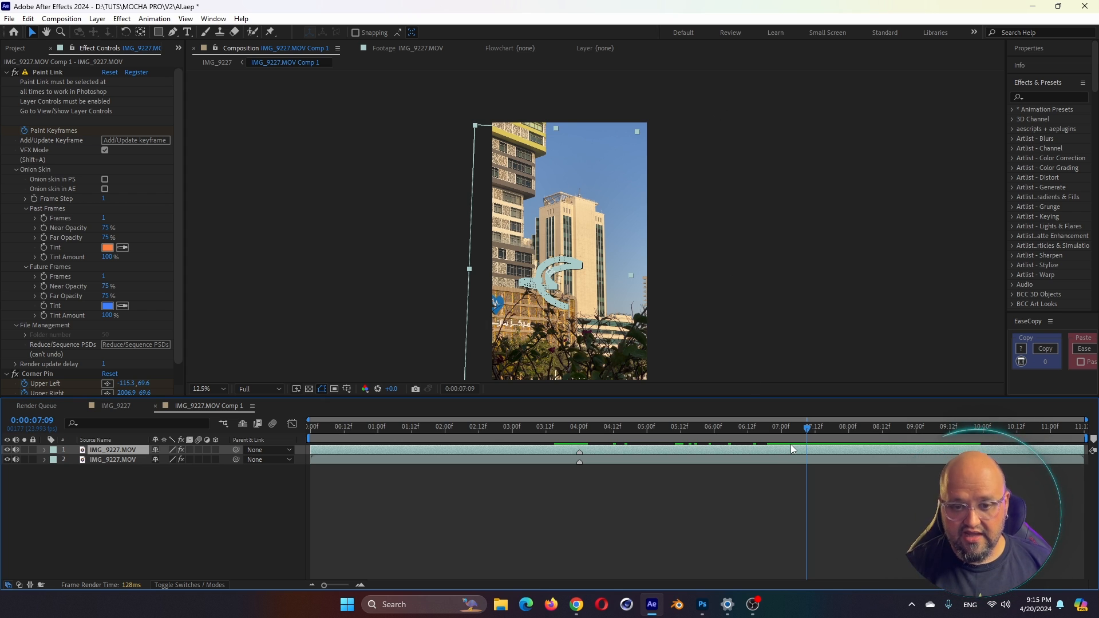
Review the sign removal over time, soloing the patch layer and examining the building up close during playback
drag(810, 434, 873, 442)
scroll(596, 252, up, 6)
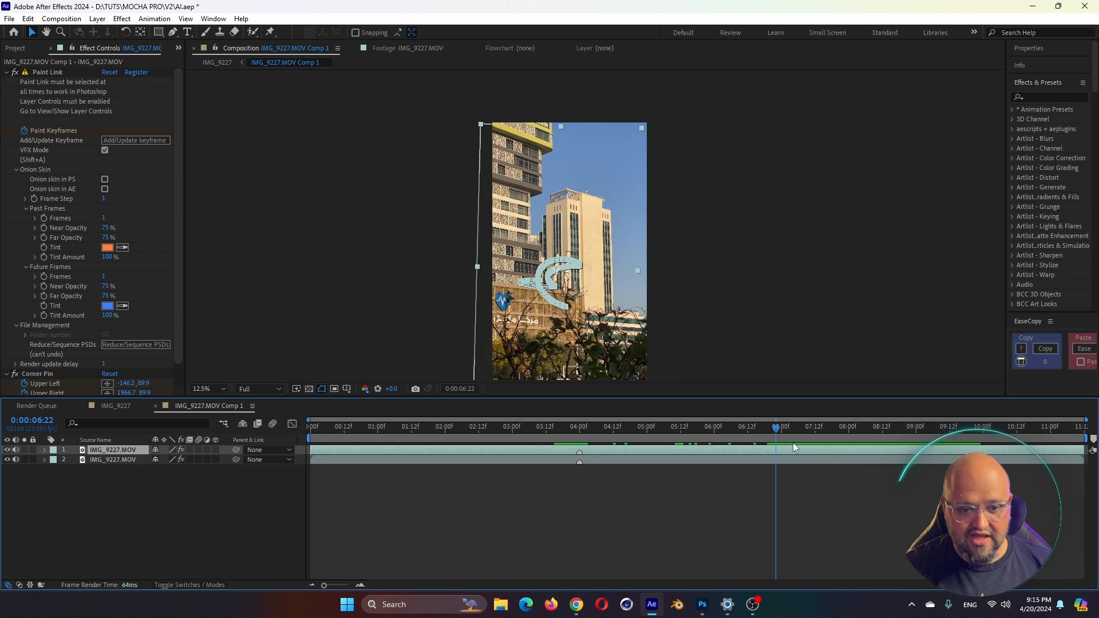
drag(793, 447, 857, 449)
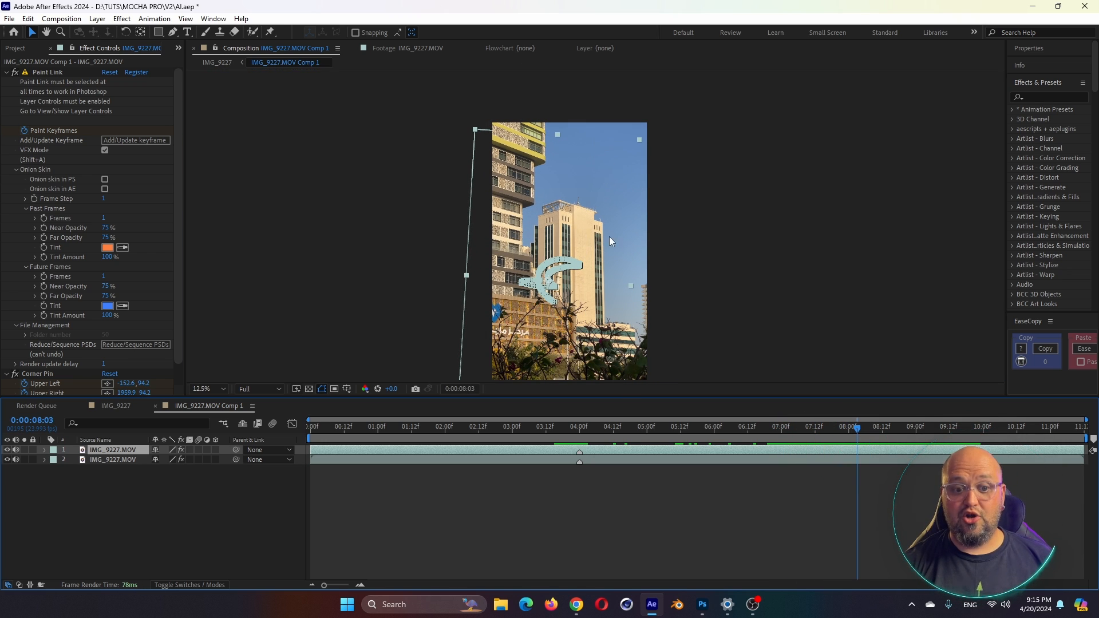
click(24, 452)
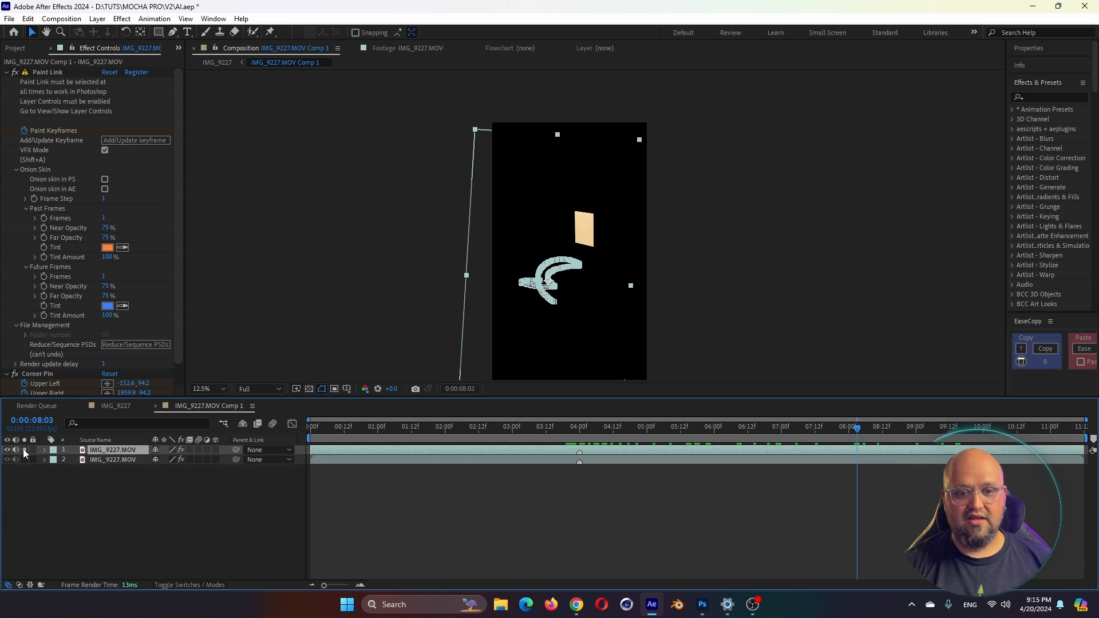
click(24, 451)
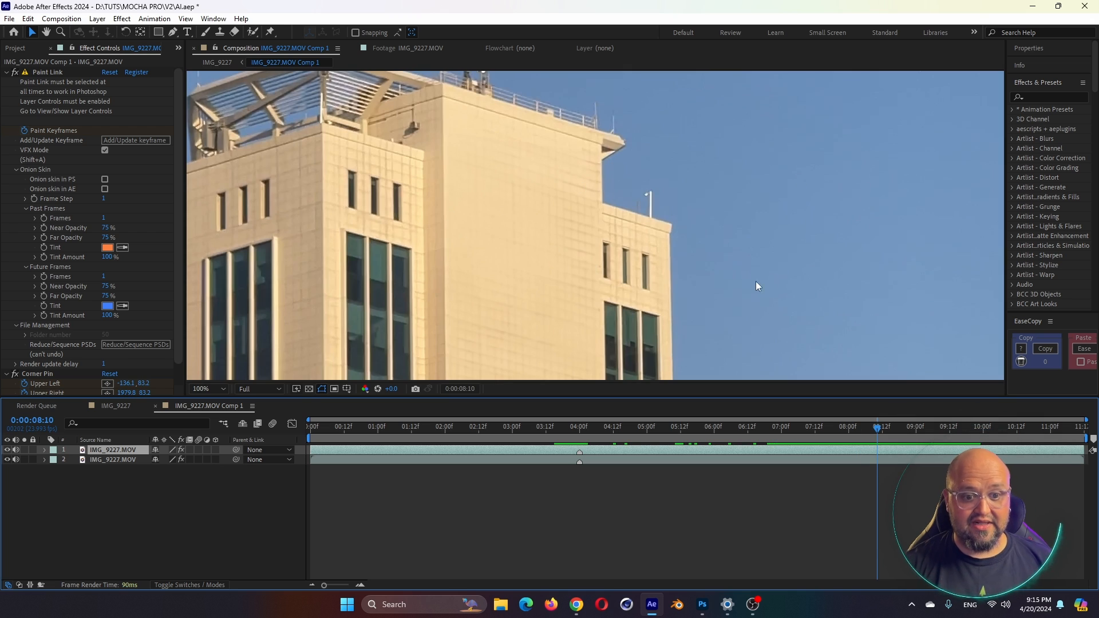
scroll(739, 286, down, 2)
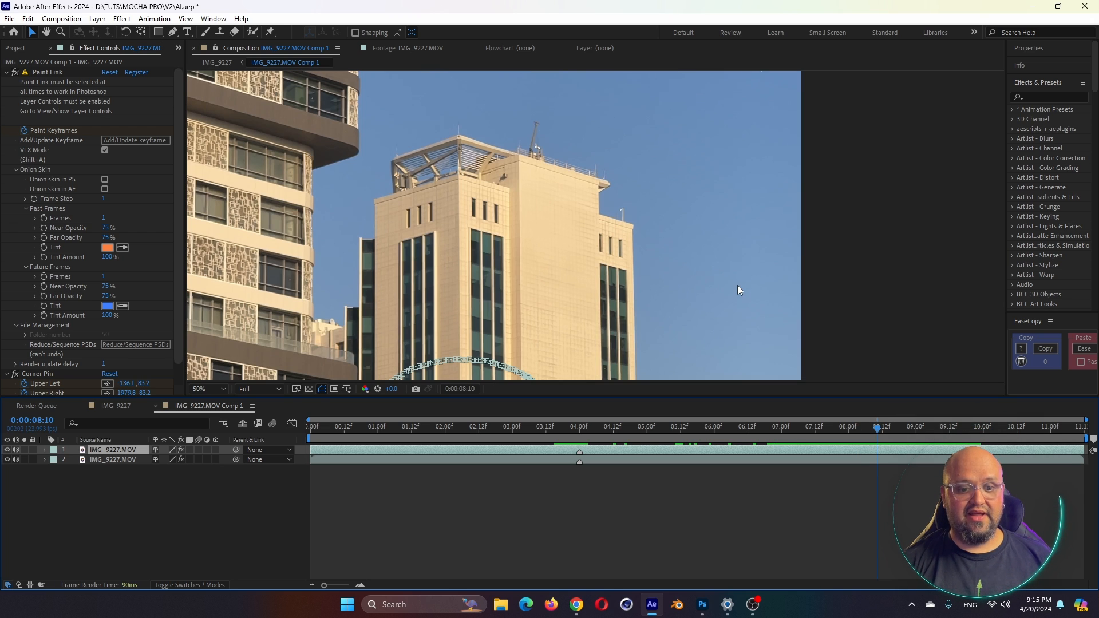
key(space)
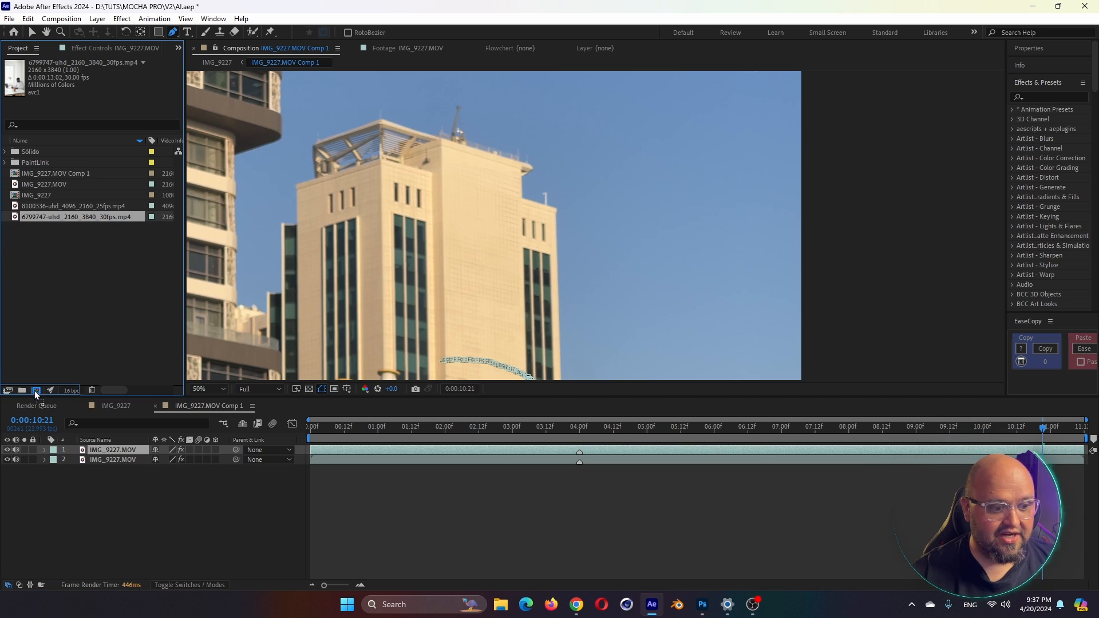
Create a composition from 6799747-uhd_2160_3840_30fps.mp4 and scrub through the desk footage
drag(34, 391, 36, 391)
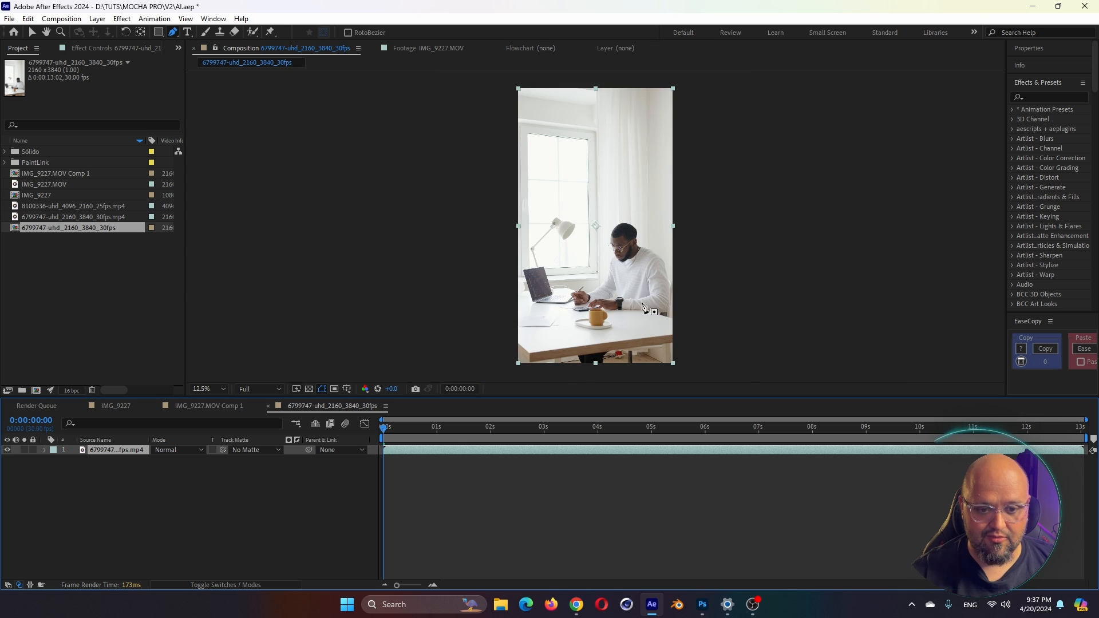
drag(566, 428, 445, 443)
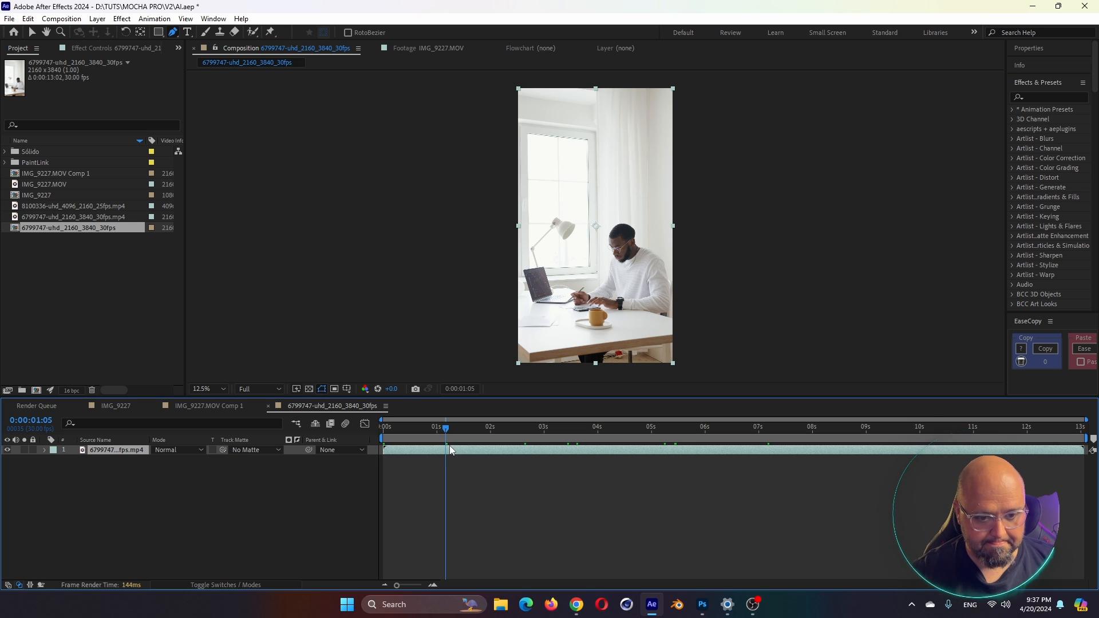
Queue the desk composition's first frame for output as a Photoshop file and open its output destination
key(Home)
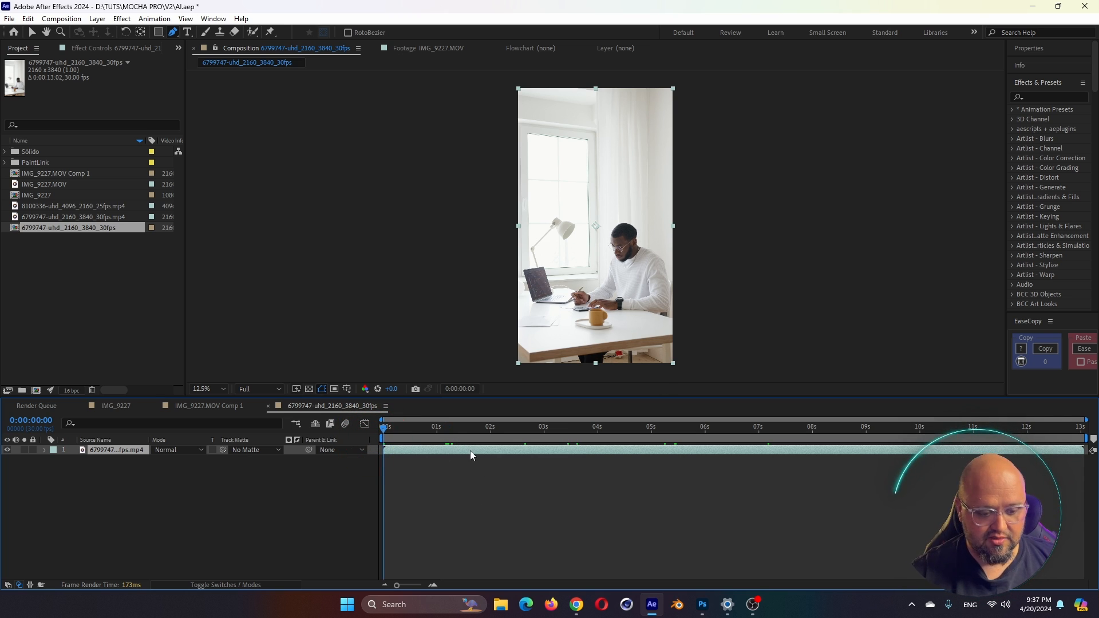
key(ctrl+m)
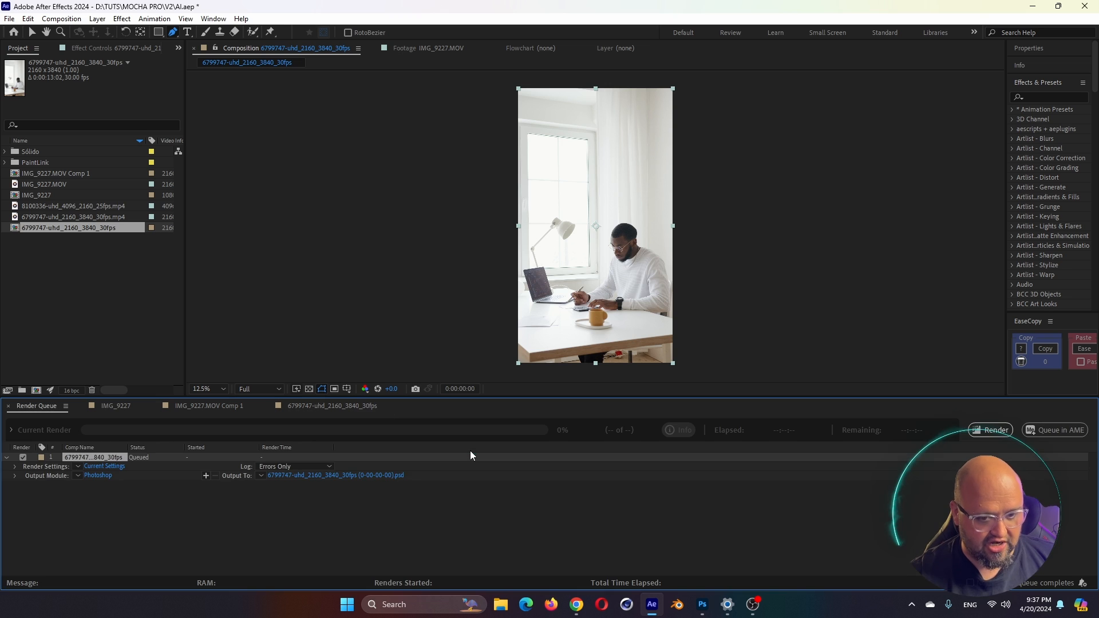
click(335, 476)
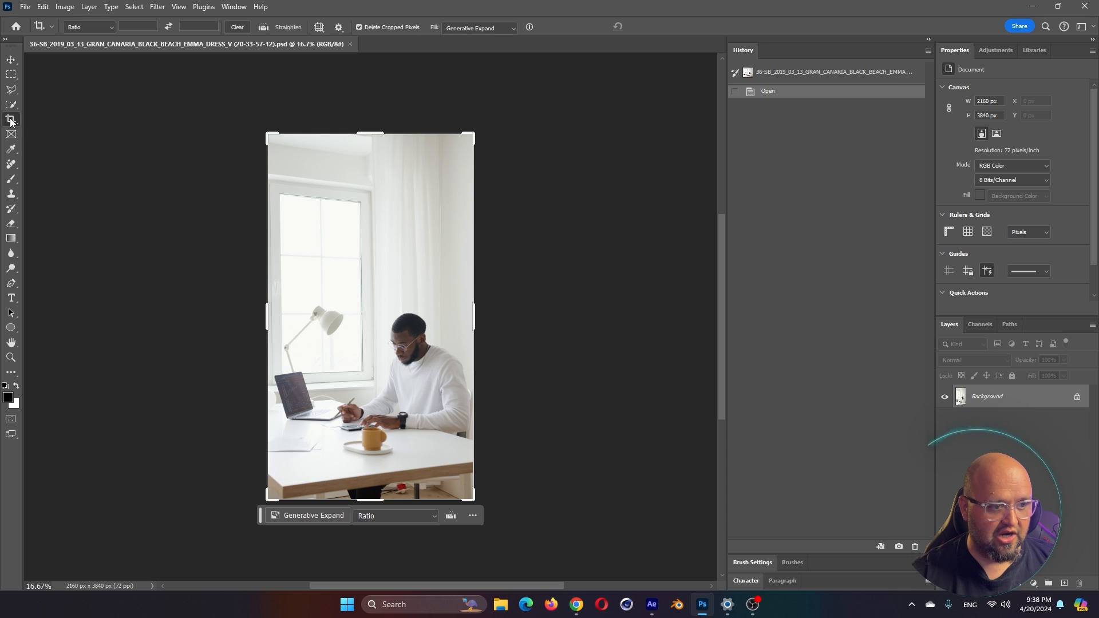
In Photoshop, widen the desk still's canvas on both sides to 6420 × 3840 px with Generative Expand
drag(472, 315, 678, 337)
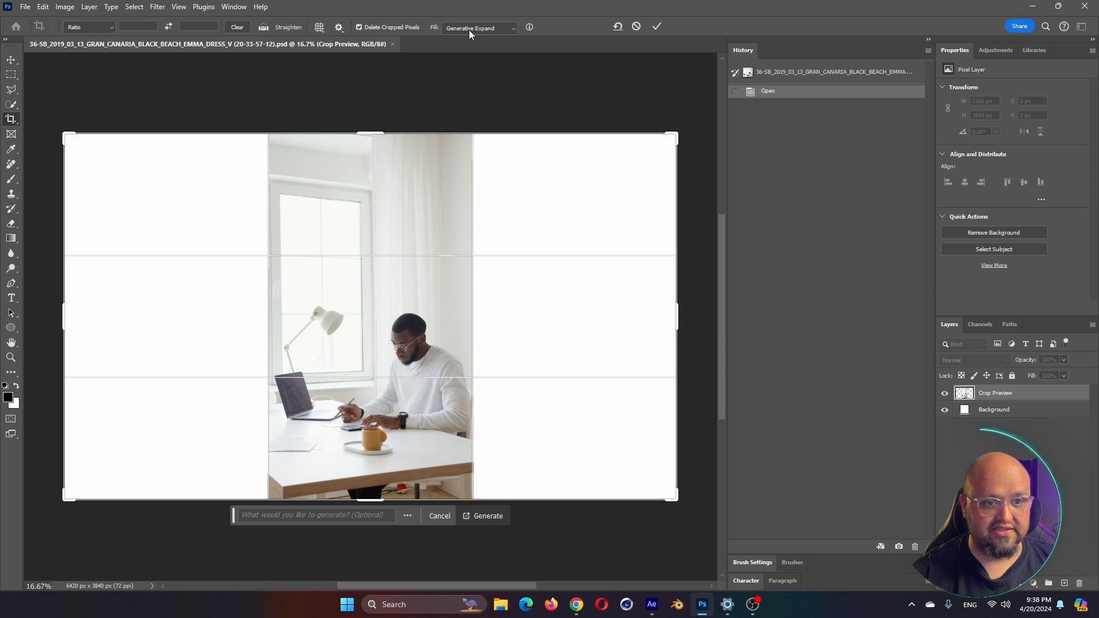
key(Return)
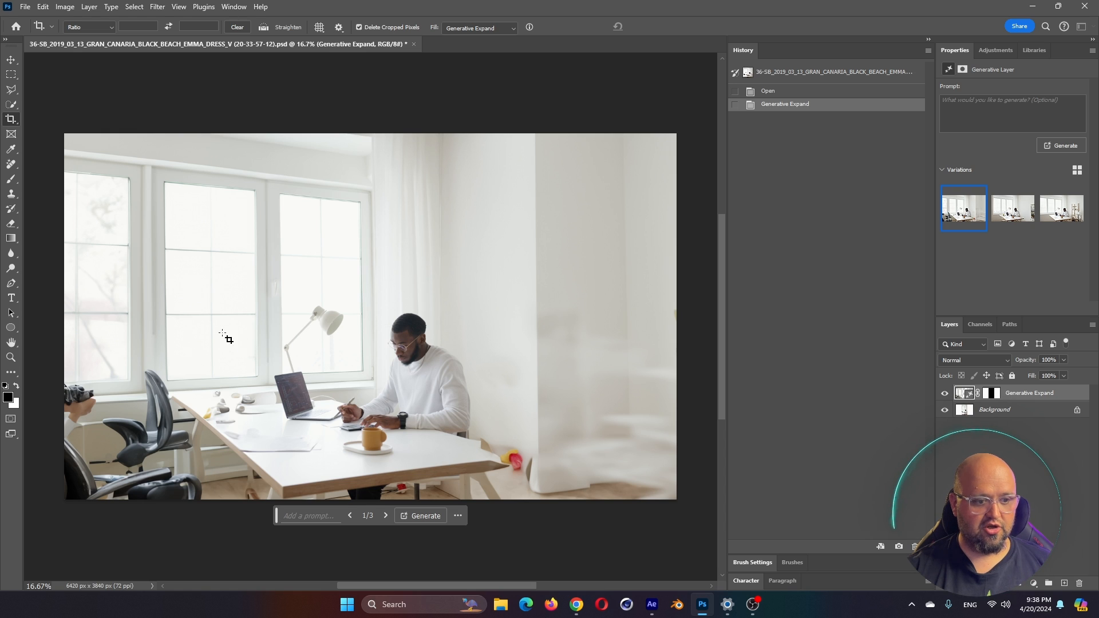
Compare the Generative Expand variations and choose the second one, with the shelf and potted plant
click(1025, 210)
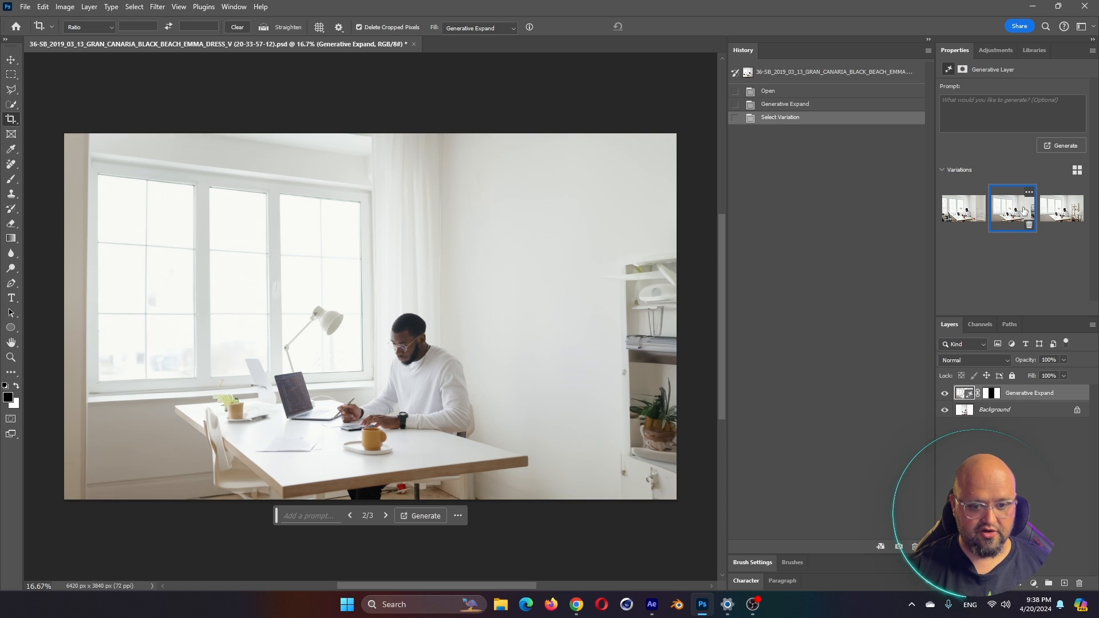
click(1073, 212)
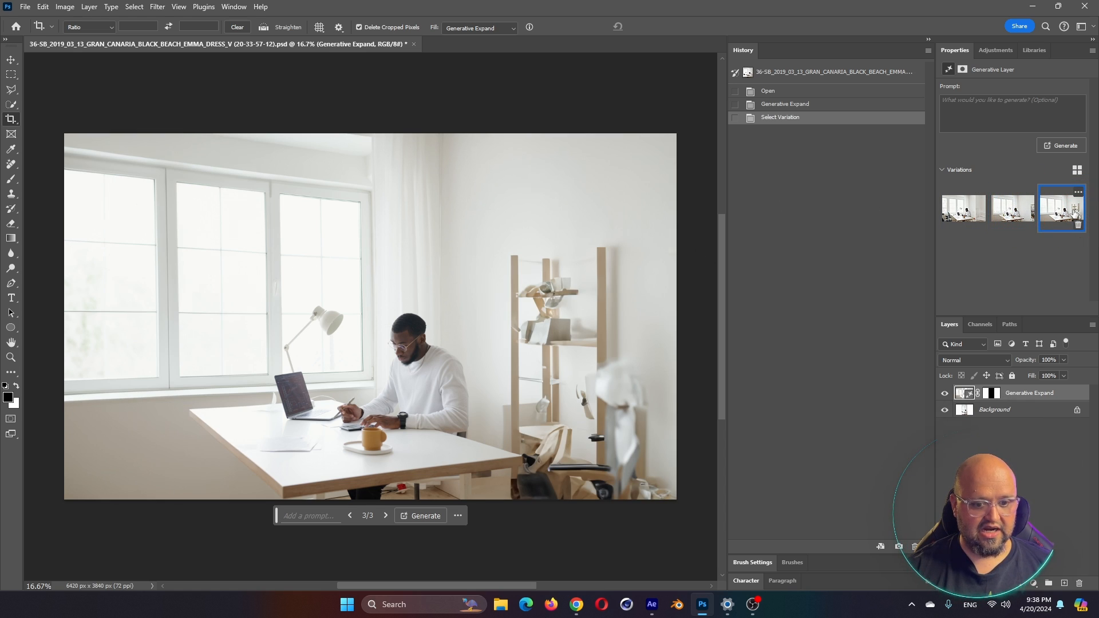
click(1013, 215)
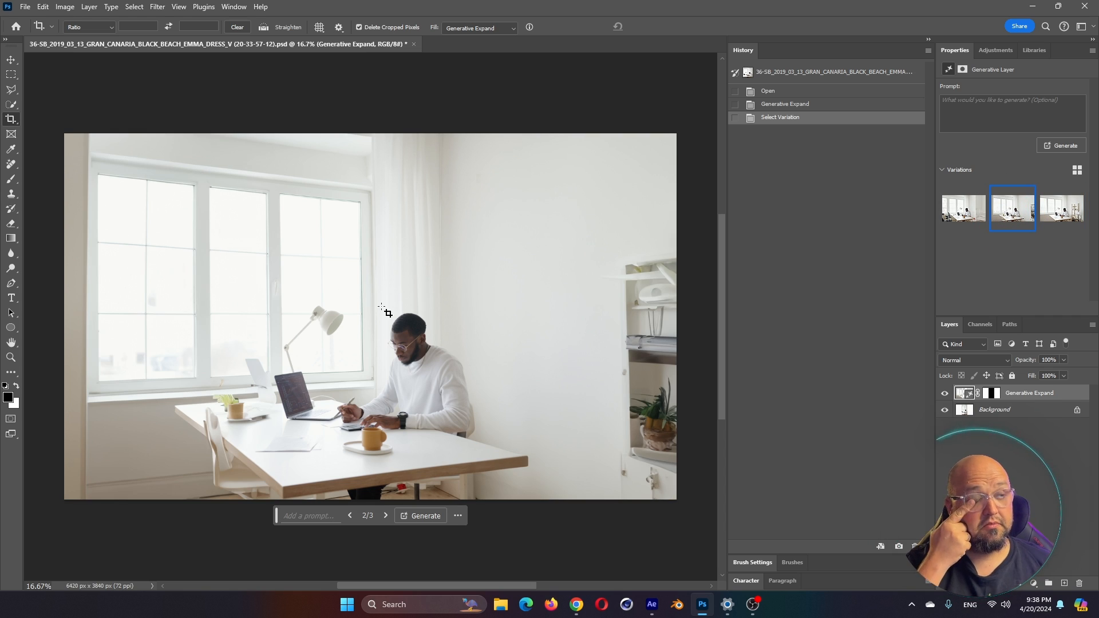
Save the expanded desk still and switch to After Effects to check its alpha interpretation options on import
key(ctrl+s)
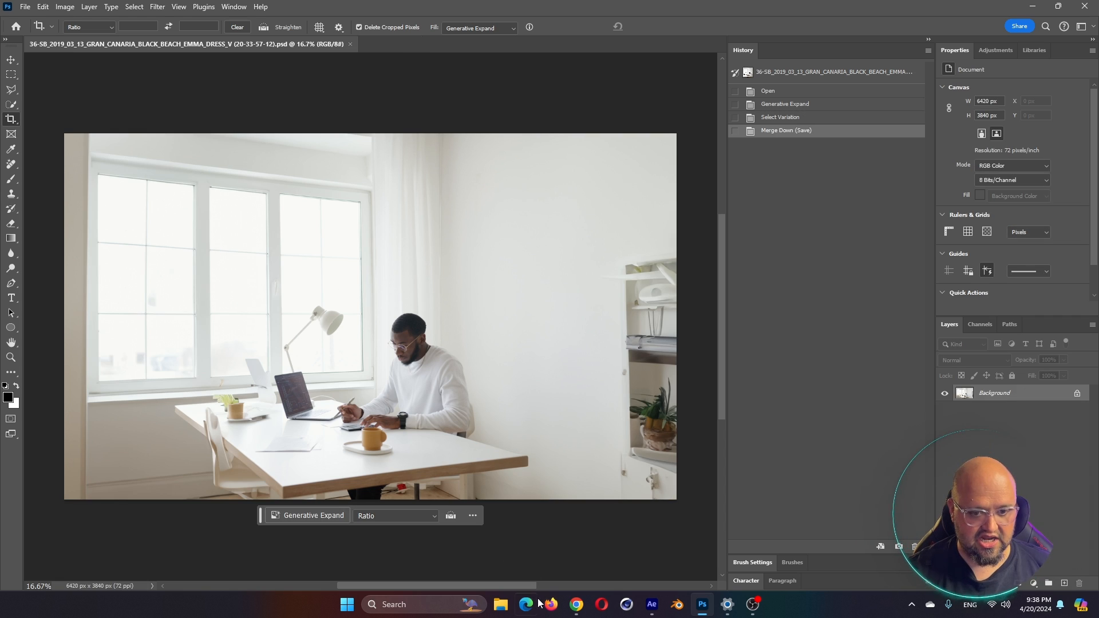
click(651, 604)
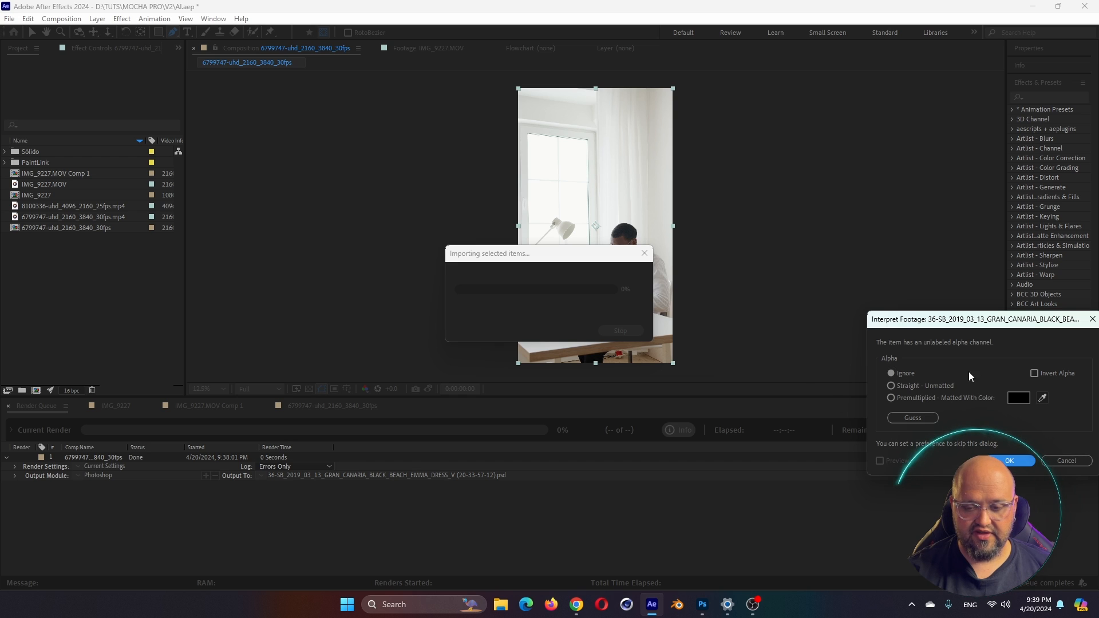
drag(1000, 323, 861, 318)
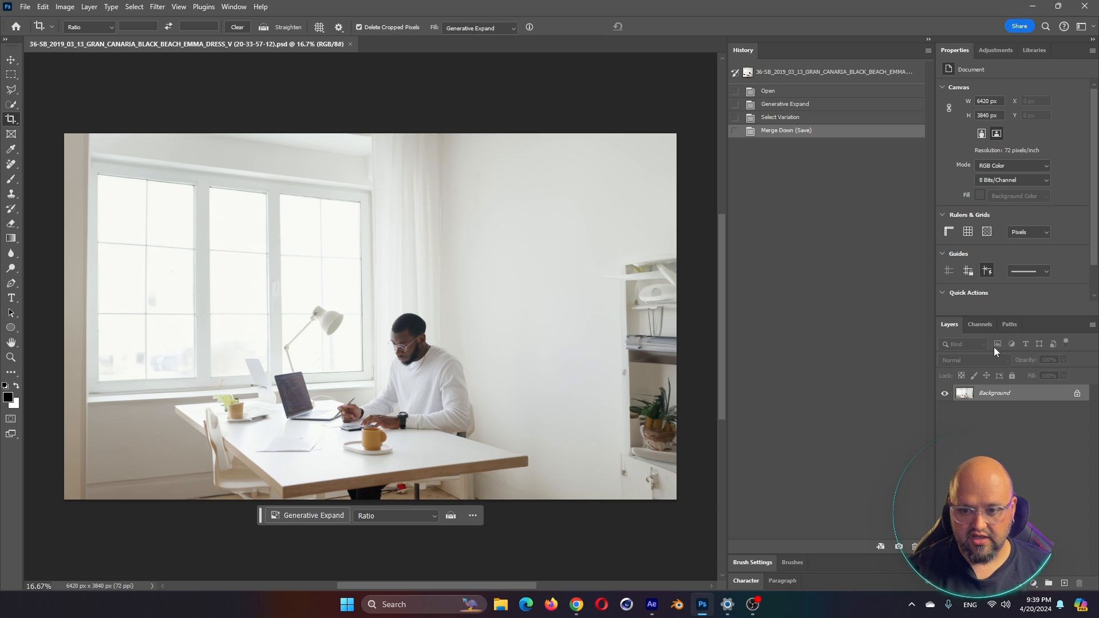
Delete the still's Alpha 1 channel in Photoshop and get the expanded PSD into the After Effects project
click(980, 324)
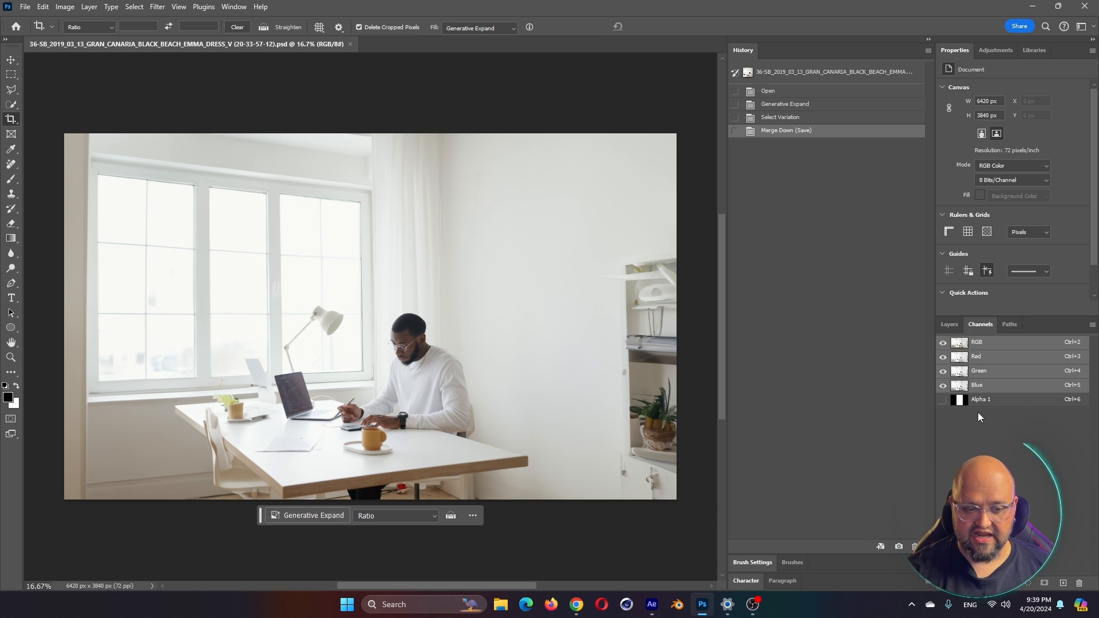
click(1005, 402)
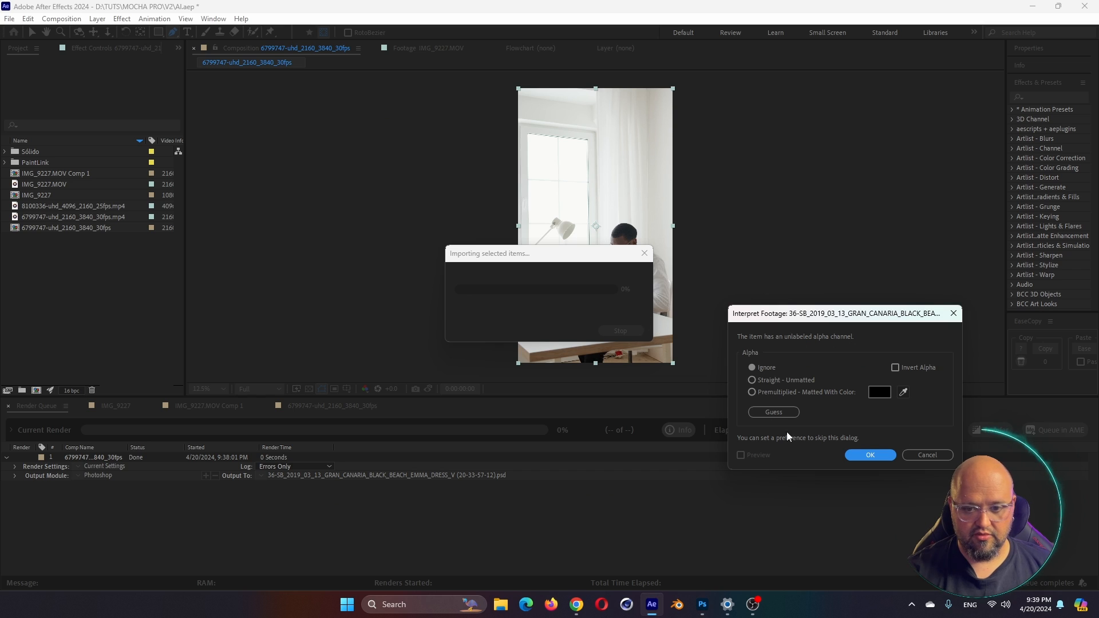
click(923, 453)
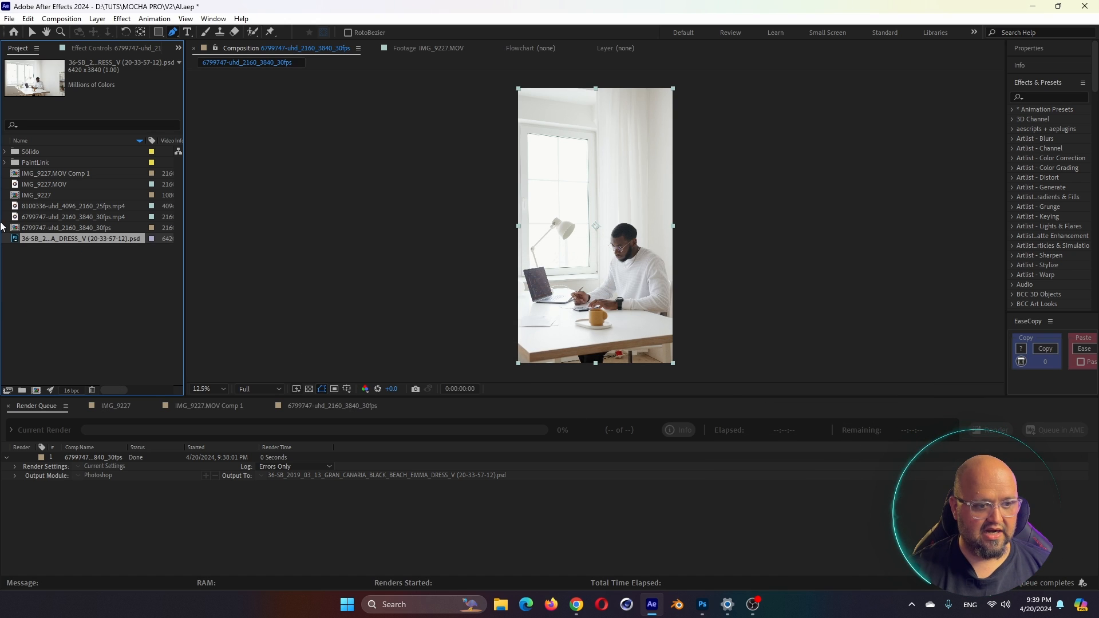
Widen the desk composition and place the expanded desk PSD above the video layer
click(225, 69)
key(ctrl+k)
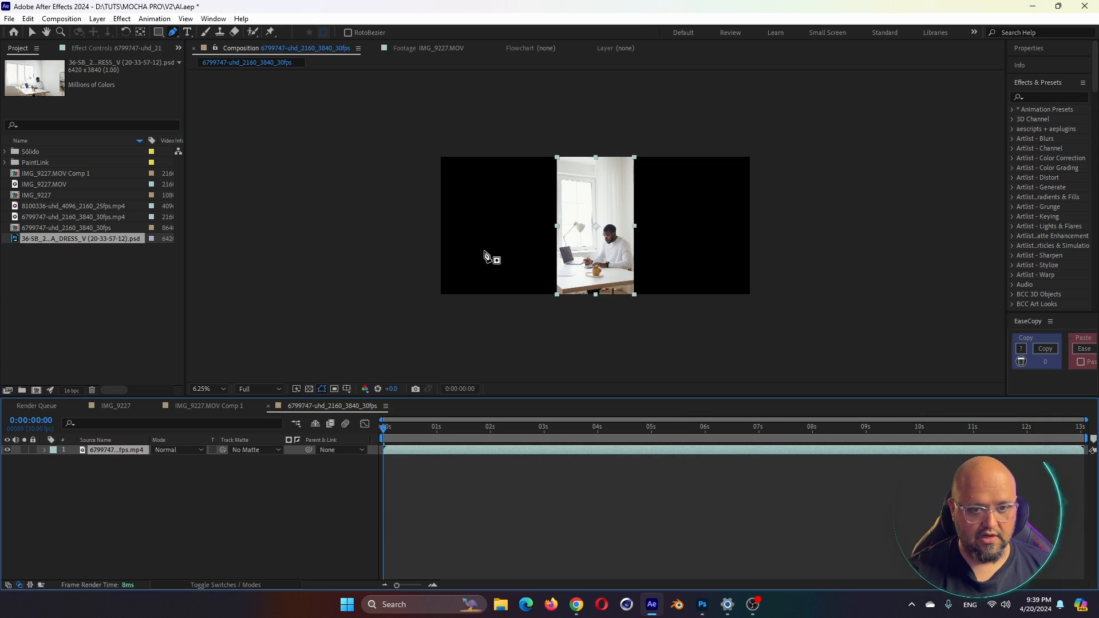
drag(490, 252, 677, 324)
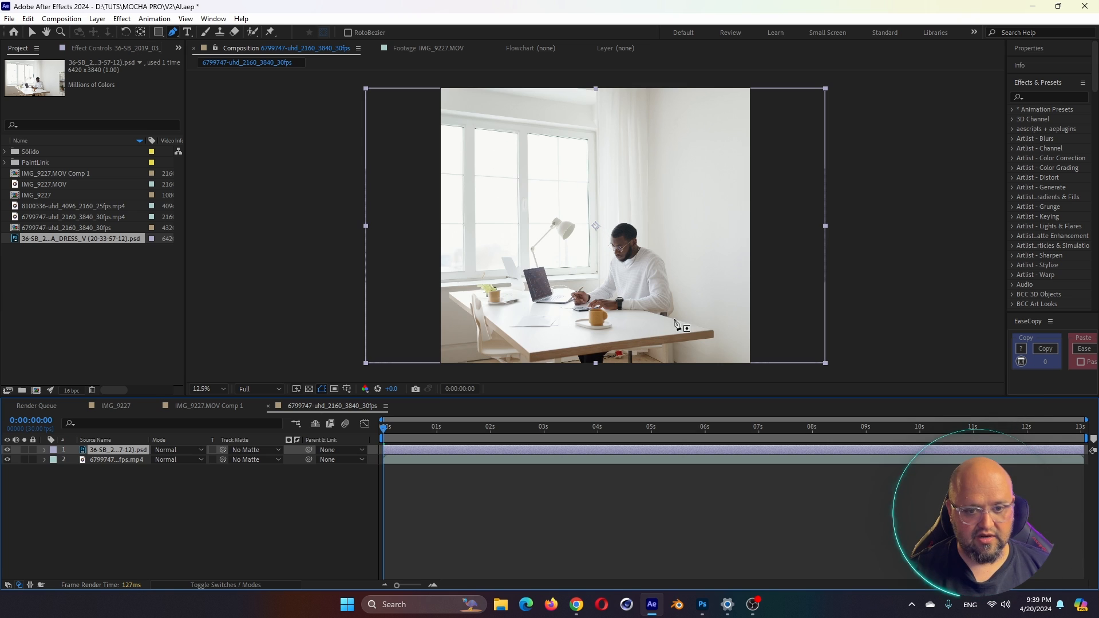
Draw a rectangular mask on the PSD layer just inside the original video's edges and set it to Subtract
click(25, 460)
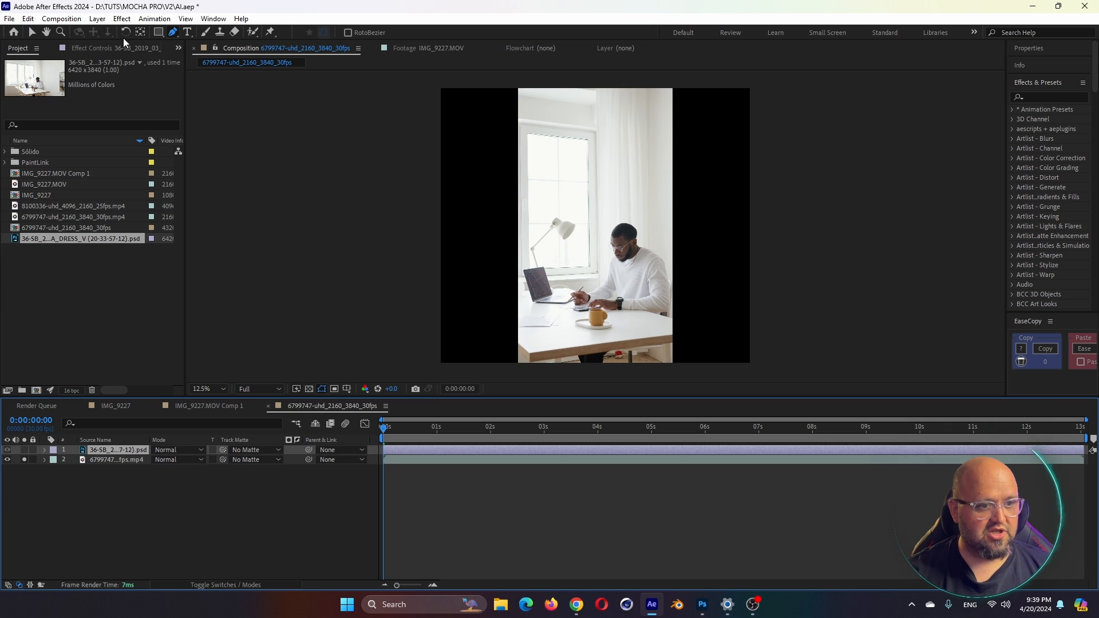
click(158, 33)
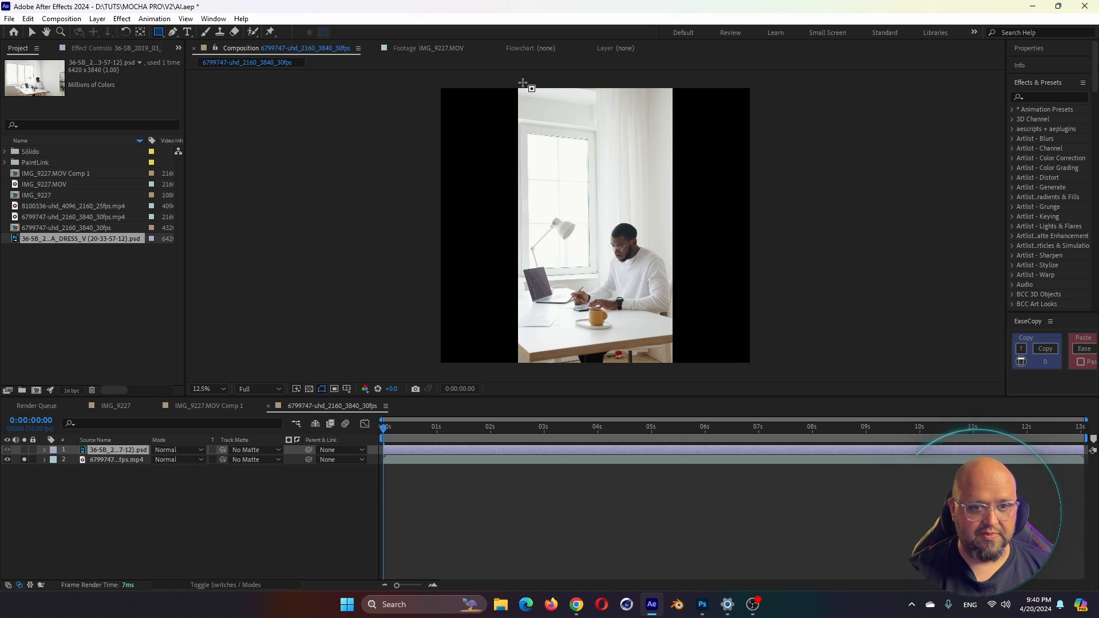
mouse_move(523, 83)
mouse_down()
mouse_move(581, 375)
mouse_move(668, 377)
mouse_up()
click(172, 469)
click(178, 506)
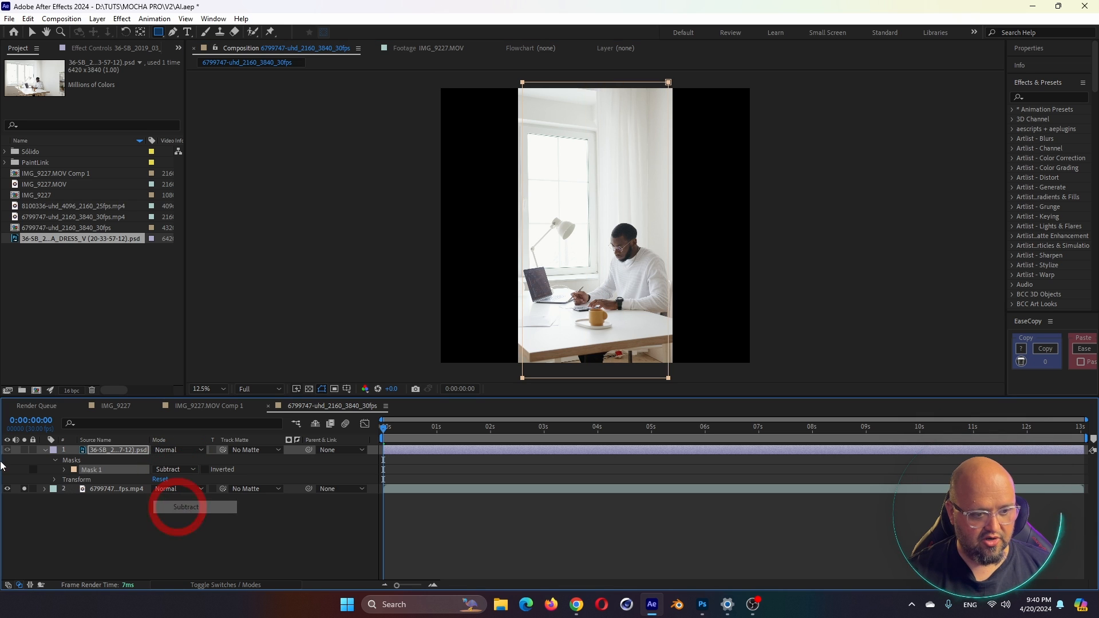
click(24, 489)
Scrub the widened desk composition and inspect how the moving footage blends with the generated surroundings
drag(437, 442, 475, 442)
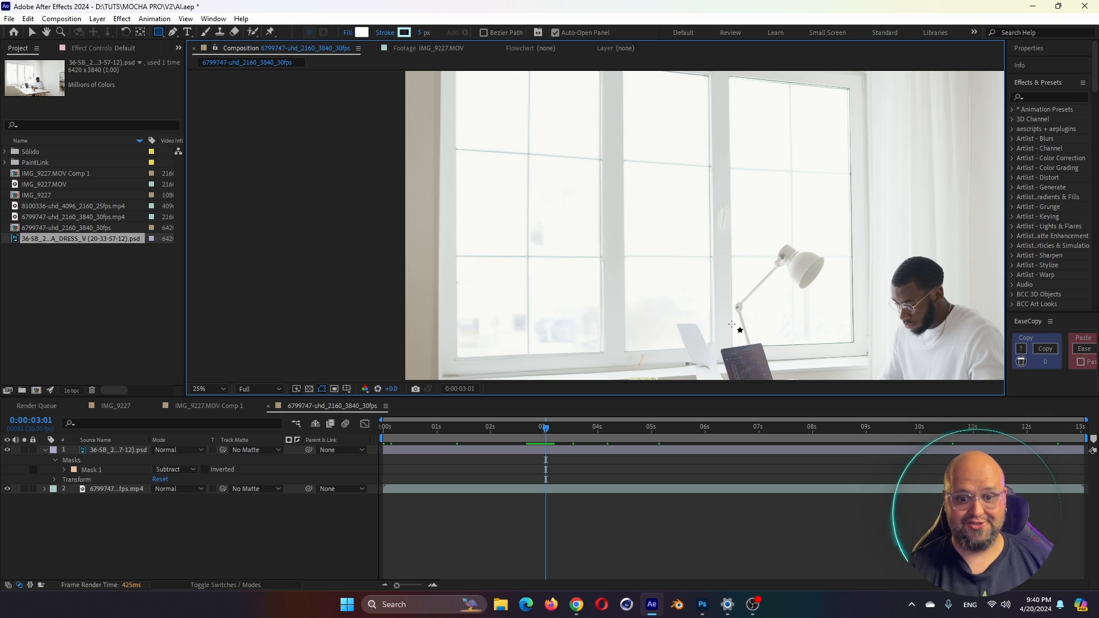
scroll(771, 254, down, 3)
drag(771, 254, 730, 240)
key(q)
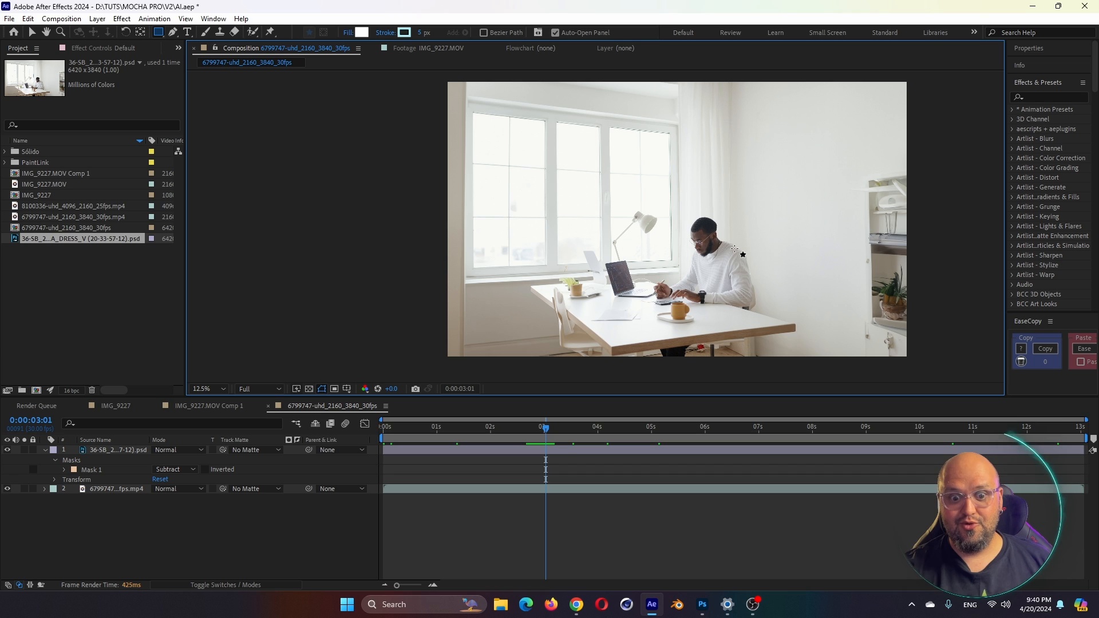
drag(534, 424, 427, 428)
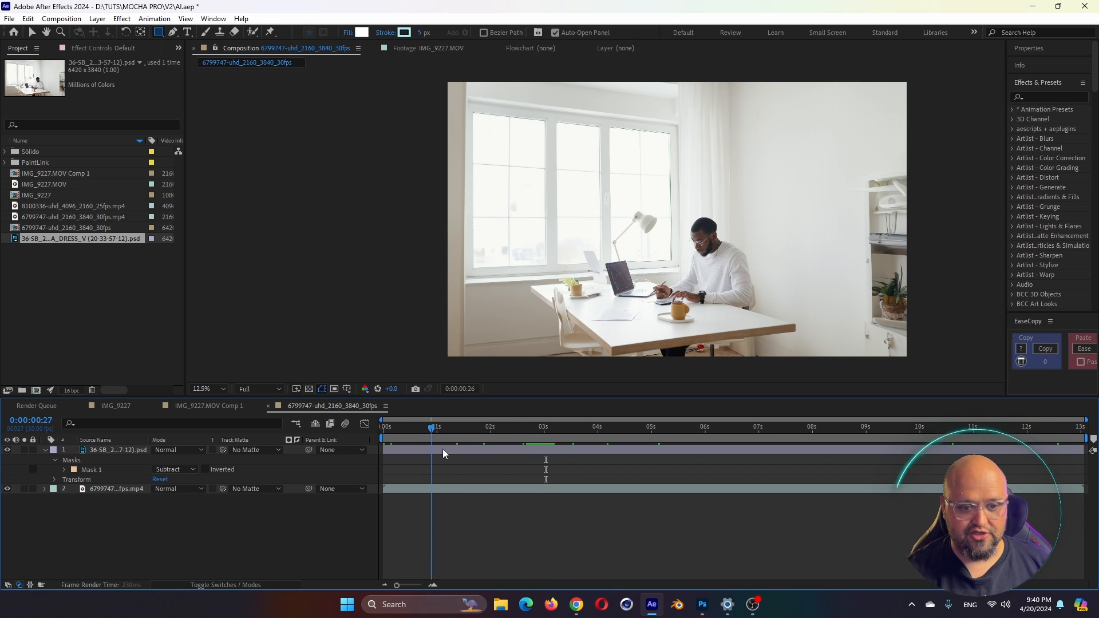
drag(637, 469, 706, 488)
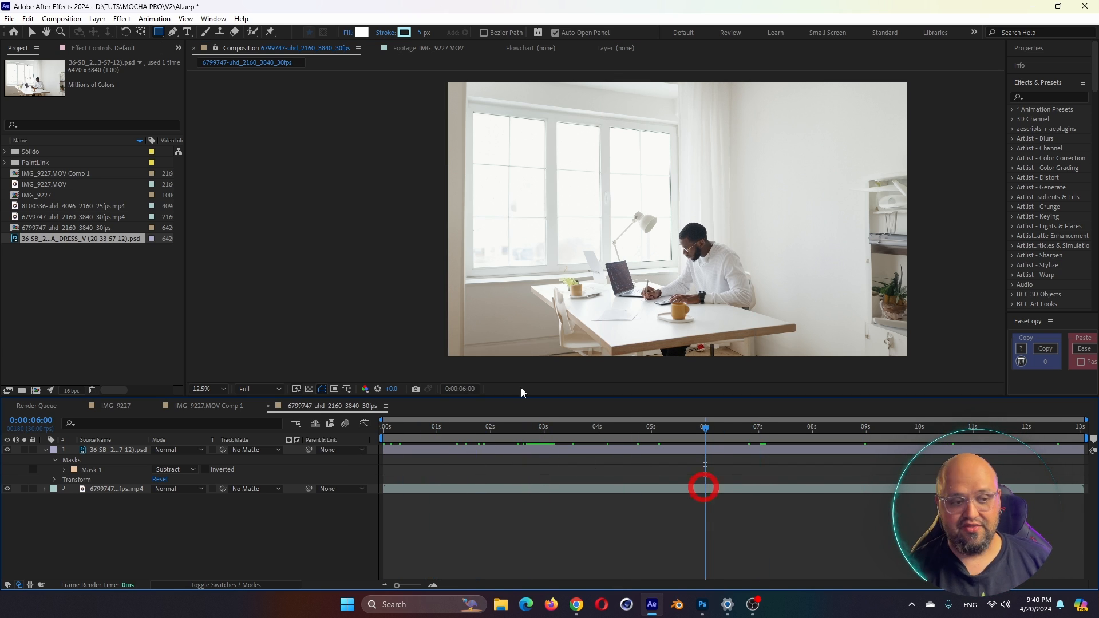
Create a composition from 8100336-uhd_4096_2160_25fps.mp4, scrub through it, and save the project as AI 2.aep
click(57, 219)
drag(65, 205, 36, 390)
drag(459, 432, 806, 479)
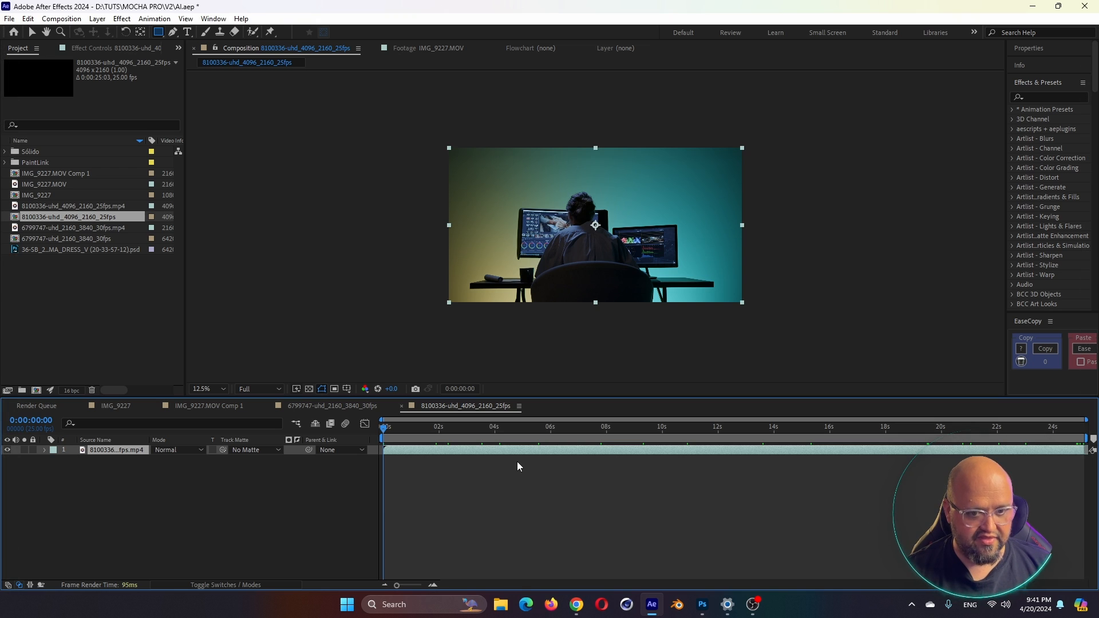
key(ctrl+s)
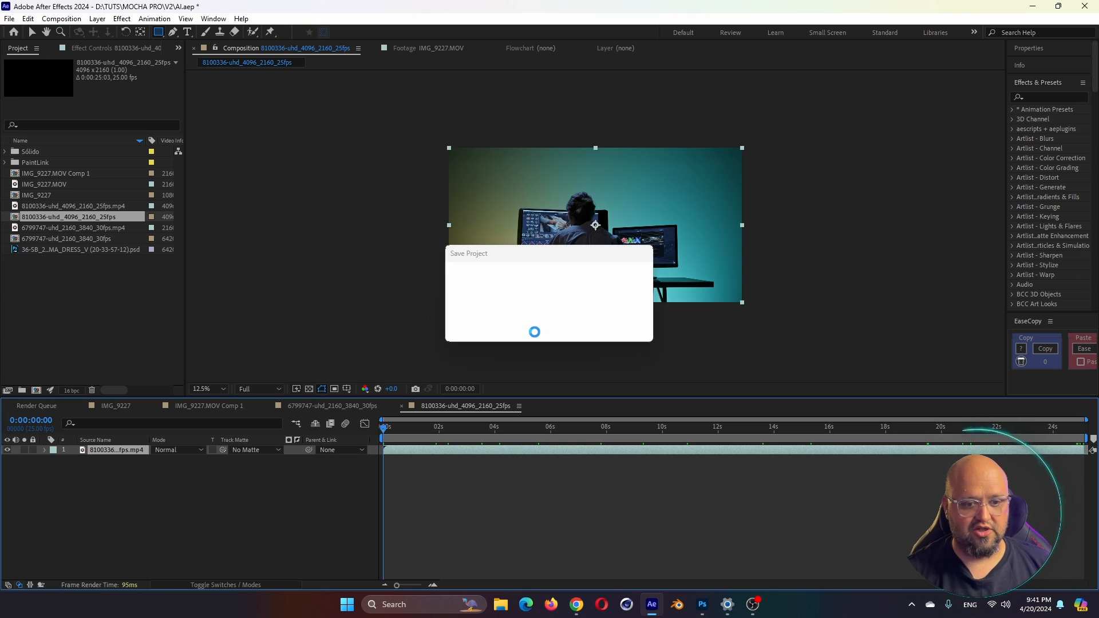
Render the composition's first frame as a Photoshop file and open it in Photoshop
key(ctrl+alt+s)
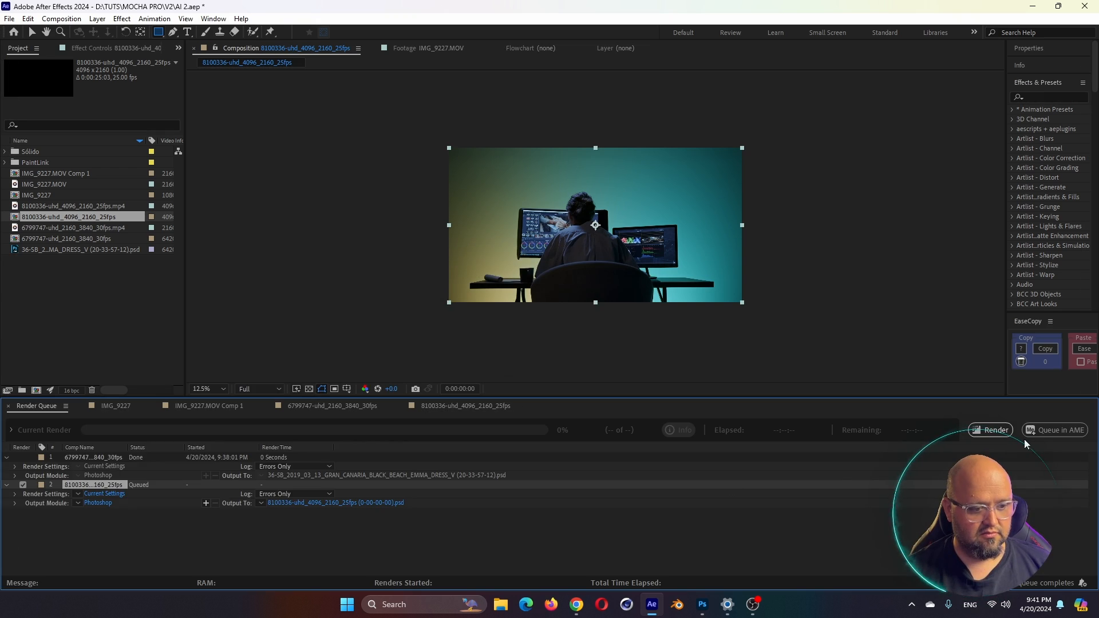
click(979, 435)
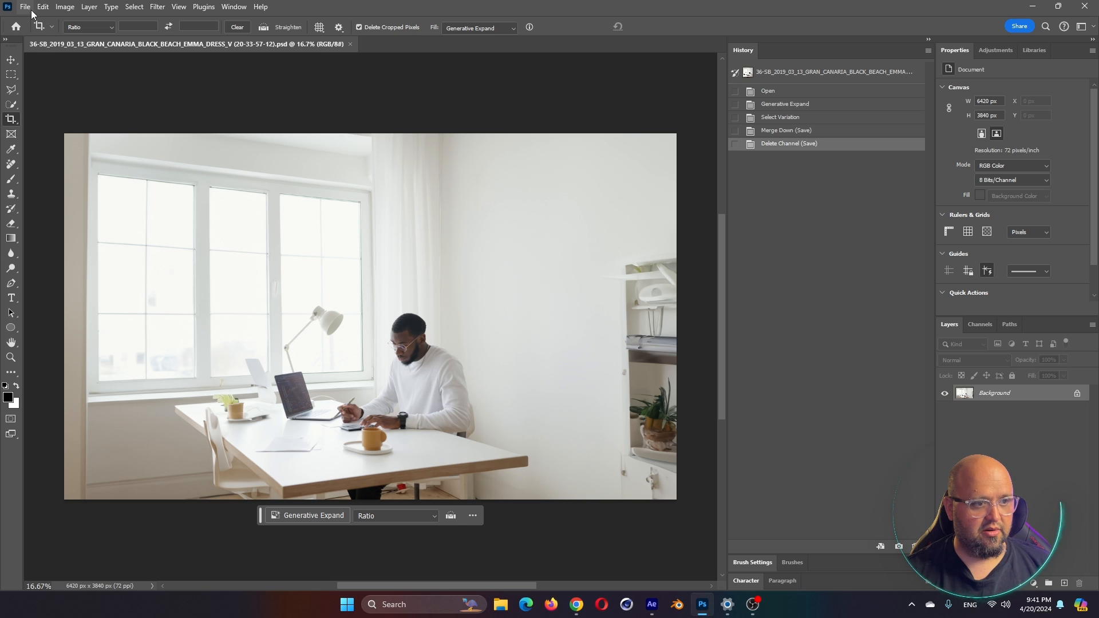
click(25, 7)
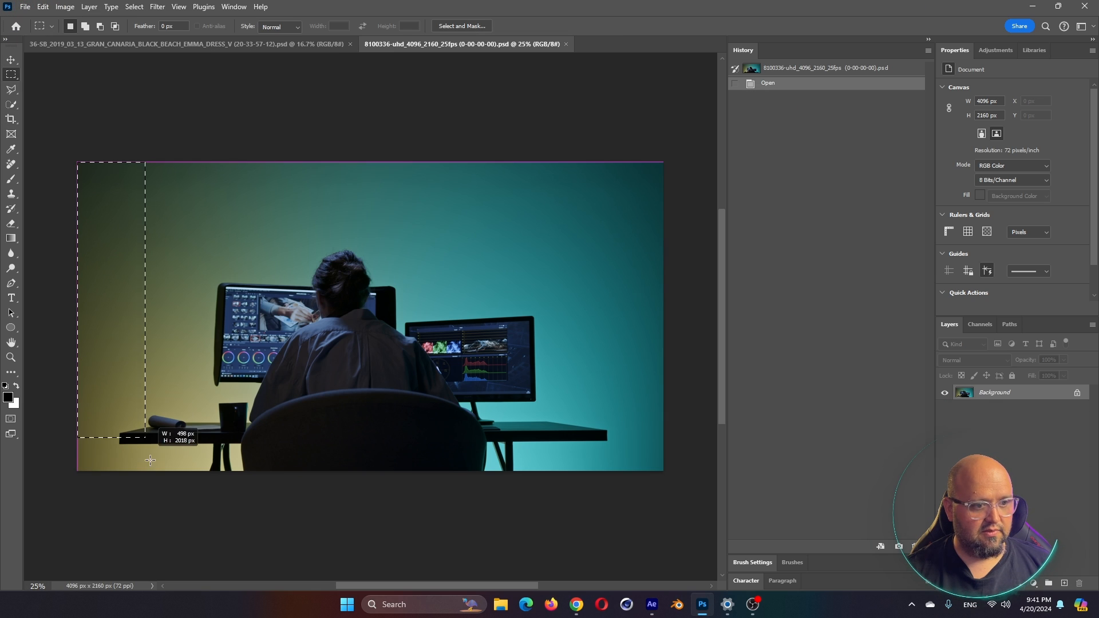
Select full-height strips along both side edges of the still with the Rectangular Marquee, leaving the person and monitors out
drag(148, 467, 203, 524)
drag(497, 162, 494, 153)
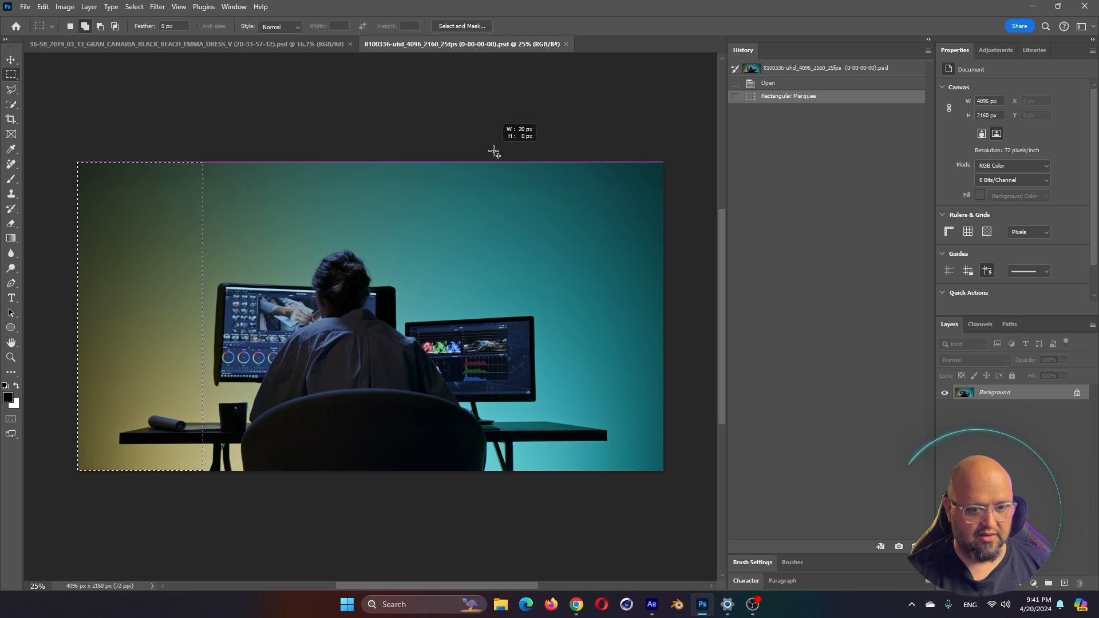
drag(685, 389, 682, 509)
key(ctrl+z)
drag(540, 146, 713, 578)
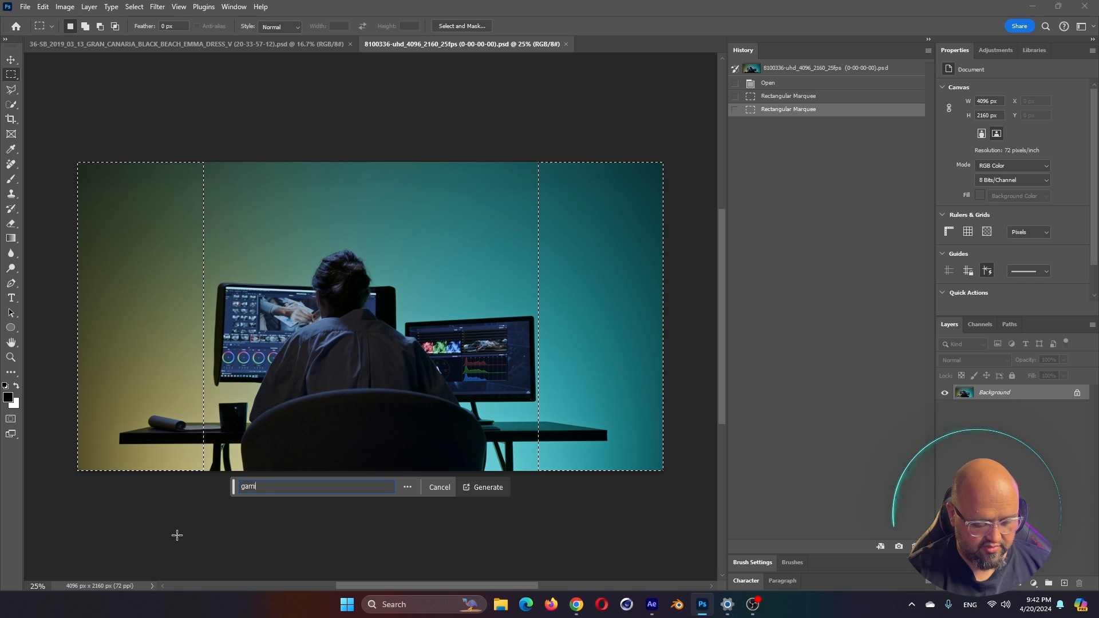
Fill the selected side strips with Generative Fill using the prompt "gaming room with neon lights"
text(gaming room with n)
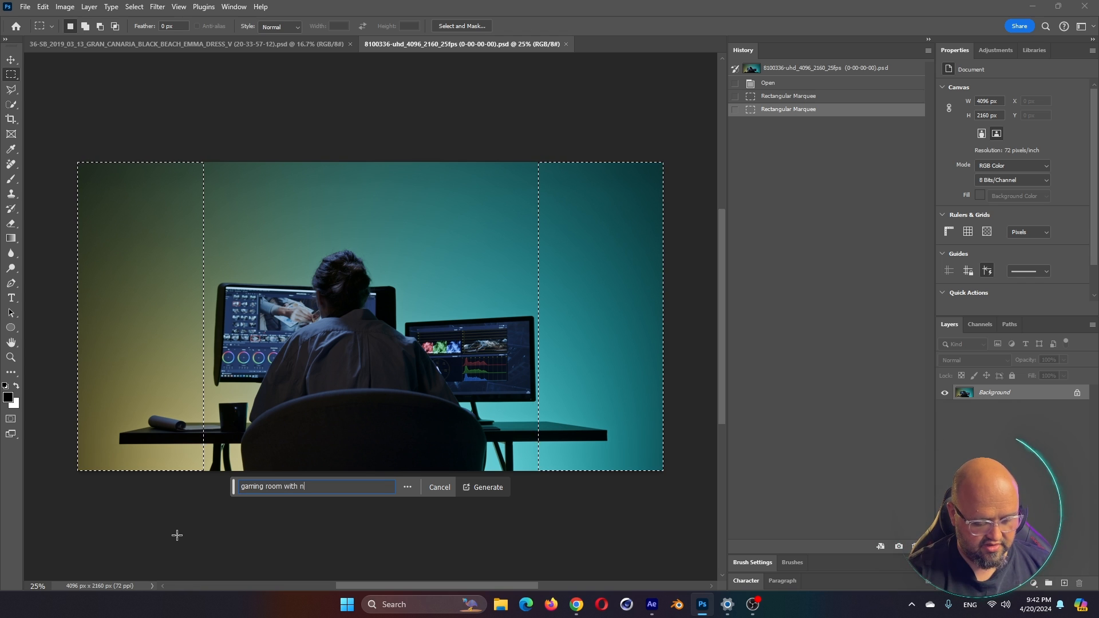
text(eon lights)
key(Return)
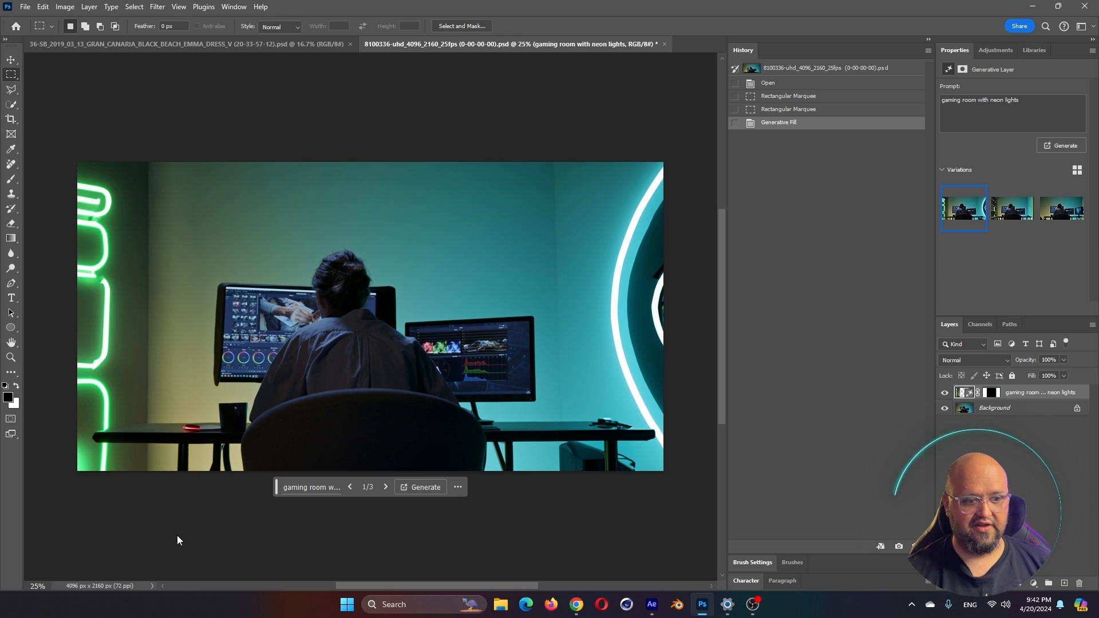
Enlarge the neon still's canvas on all sides to 4504 × 2590 px with Generative Expand and an empty prompt
key(ctrl+minus)
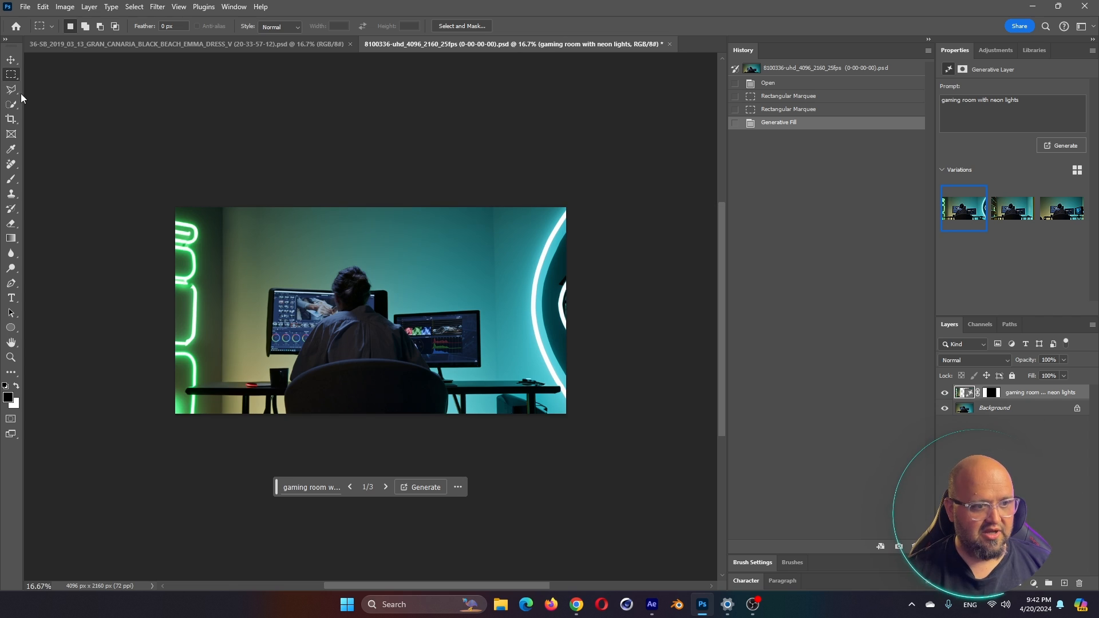
click(10, 123)
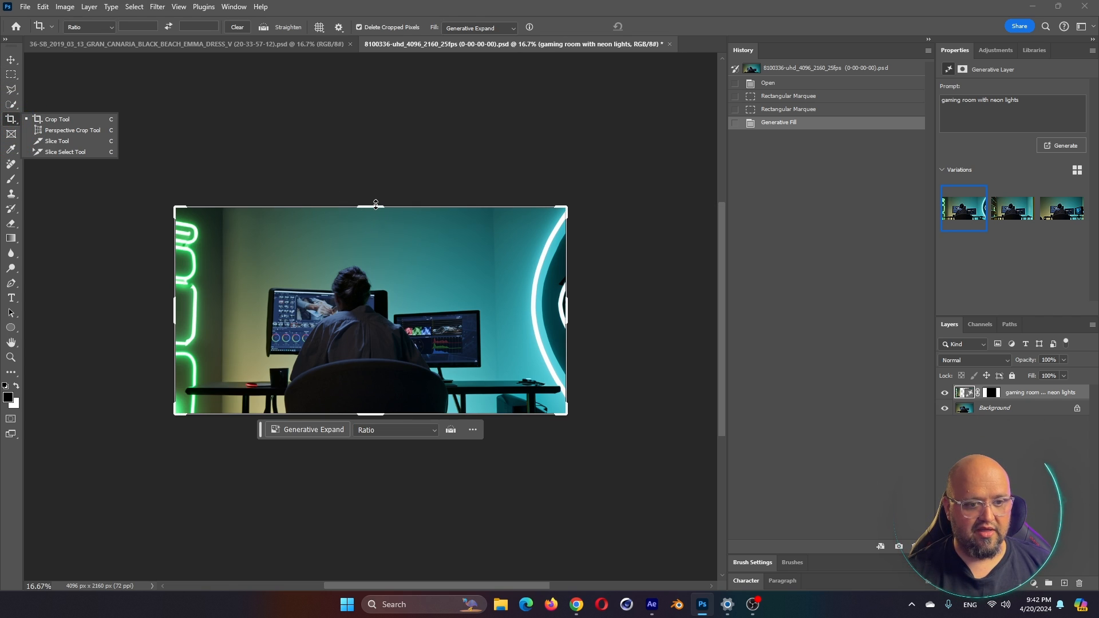
drag(376, 205, 382, 188)
drag(570, 310, 584, 321)
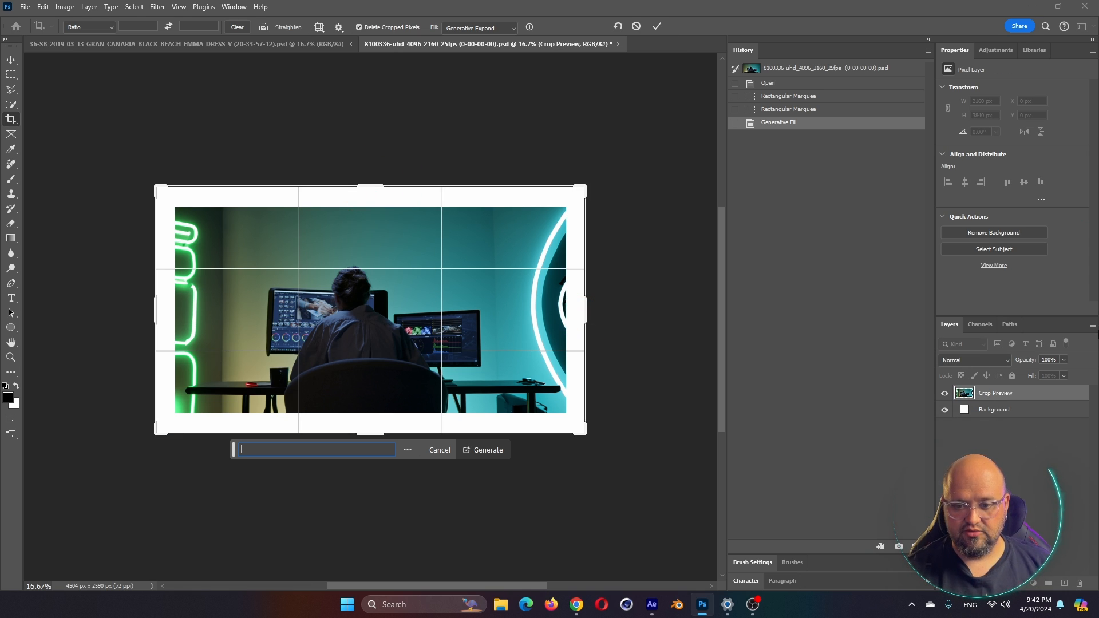
click(484, 451)
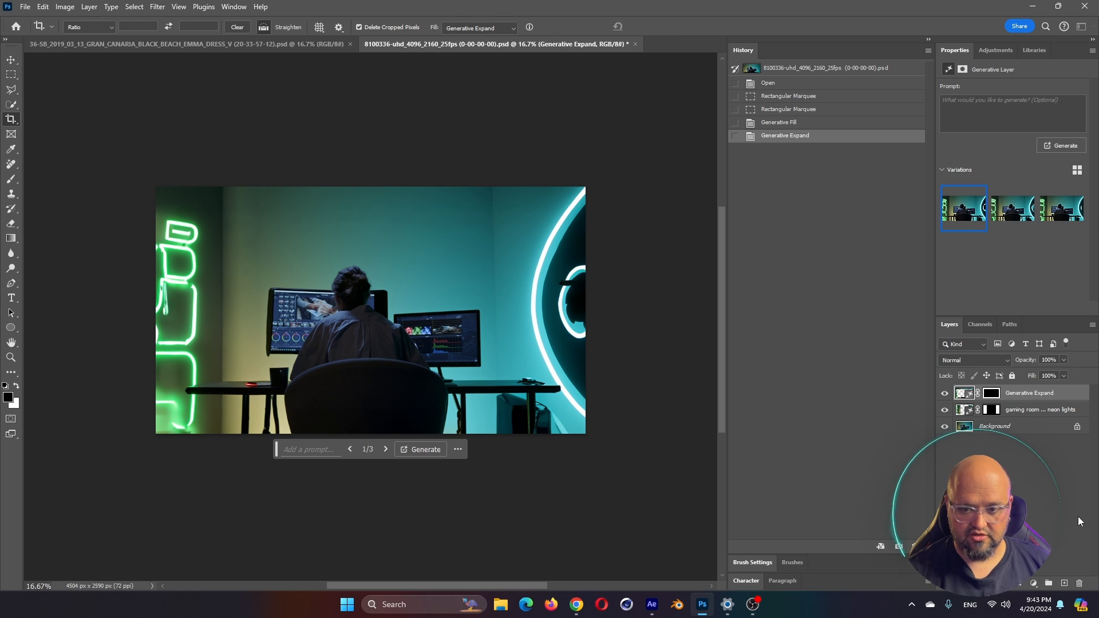
Merge all layers of the neon still and save the file
shift+click(1028, 426)
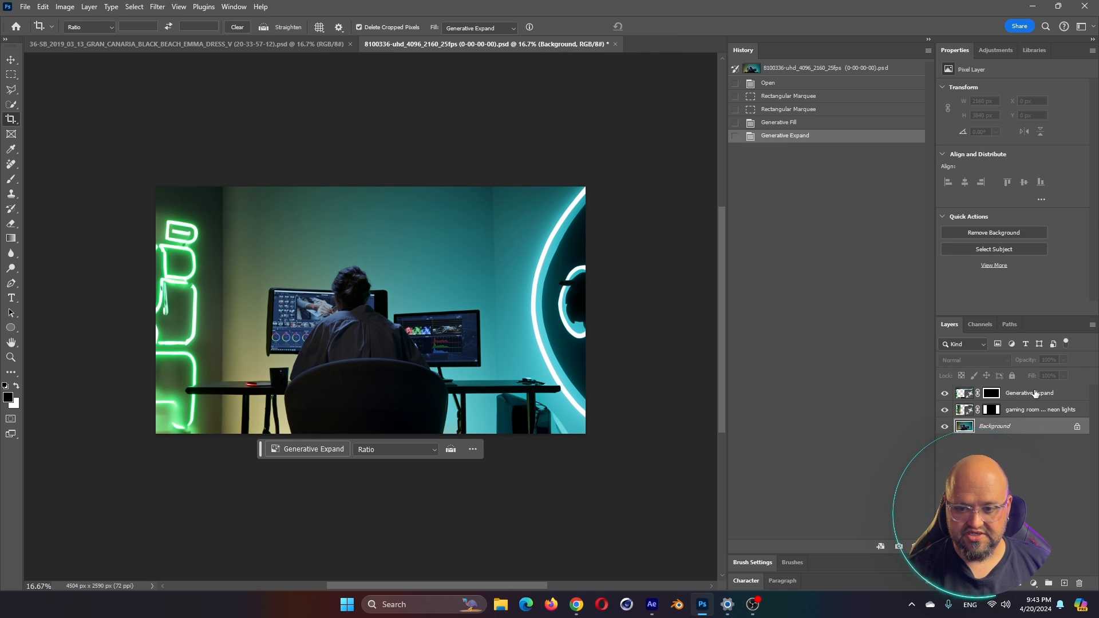
key(ctrl+e)
key(ctrl+s)
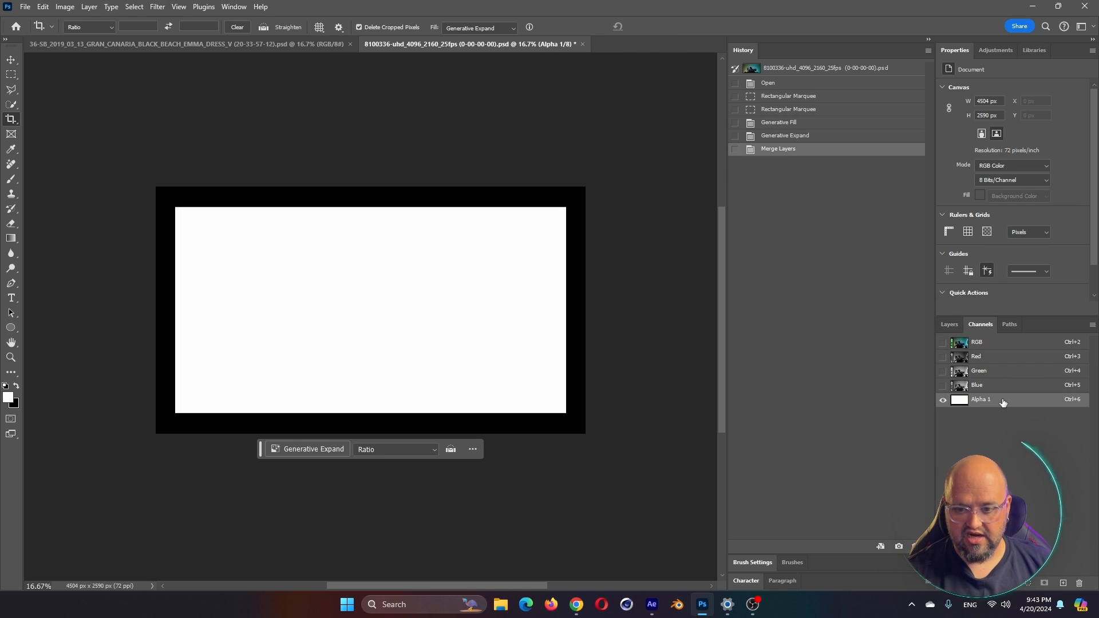
In After Effects, import 8100336-uhd_4096_2160_25fps (0-00-00-00).psd and place it above the video layer
key(alt+Tab)
double_click(52, 282)
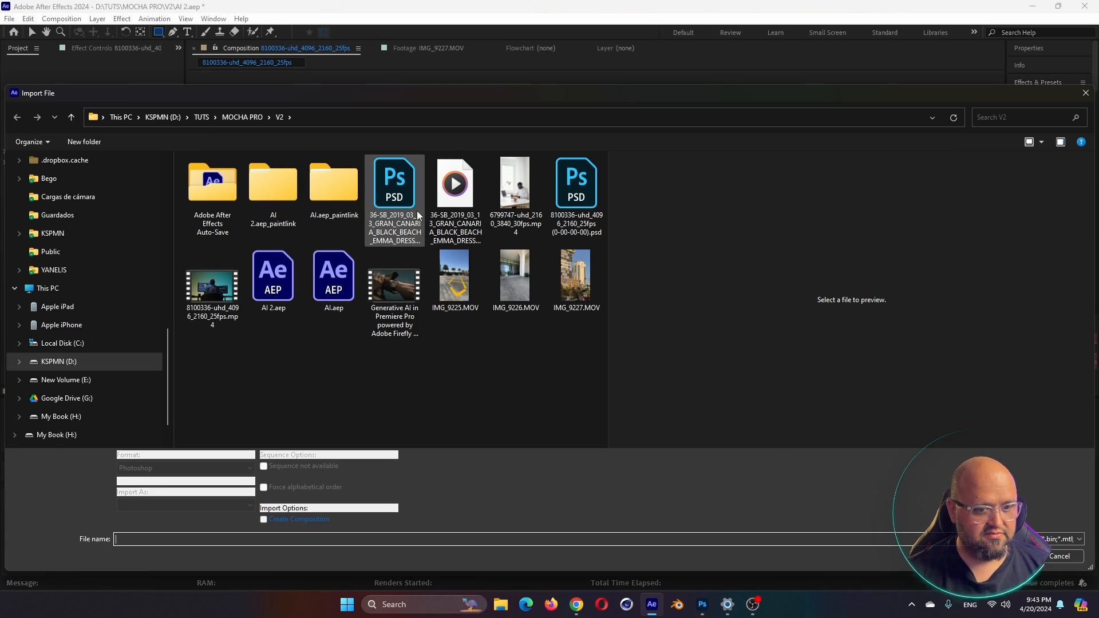
double_click(576, 184)
Mask the PSD layer with a rectangle around the person and monitors, set to Subtract with a 25-pixel feather
click(23, 460)
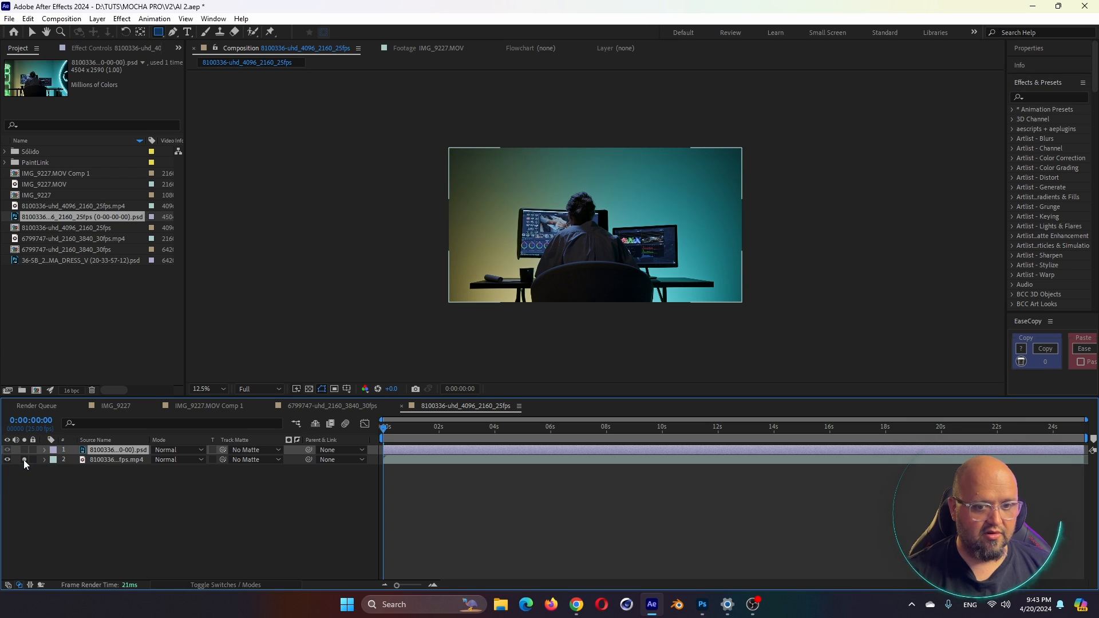
click(159, 33)
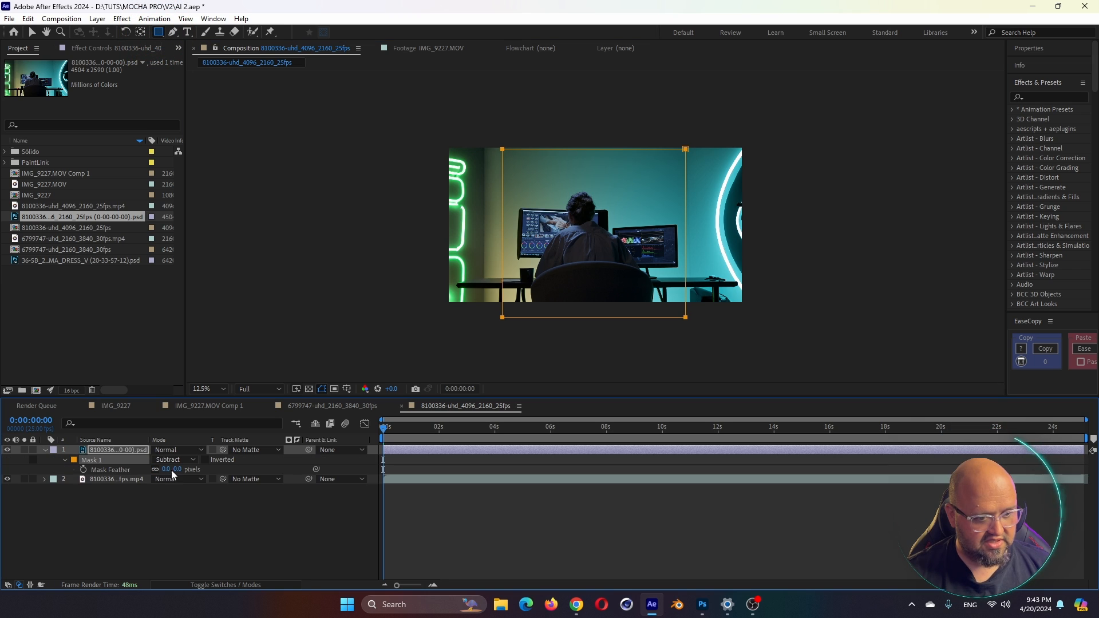
drag(167, 470, 180, 469)
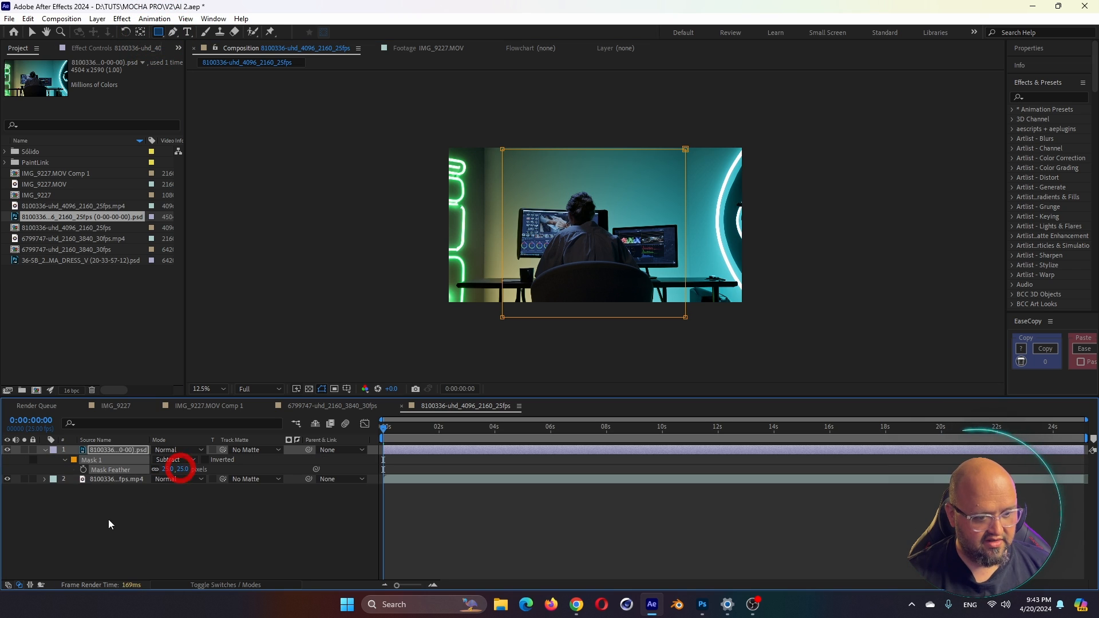
Add a null object to the composition and apply the Mocha Pro effect to the 8100336-uhd_4096_2160_25fps.mp4 layer
click(109, 519)
key(ctrl+alt+shift+y)
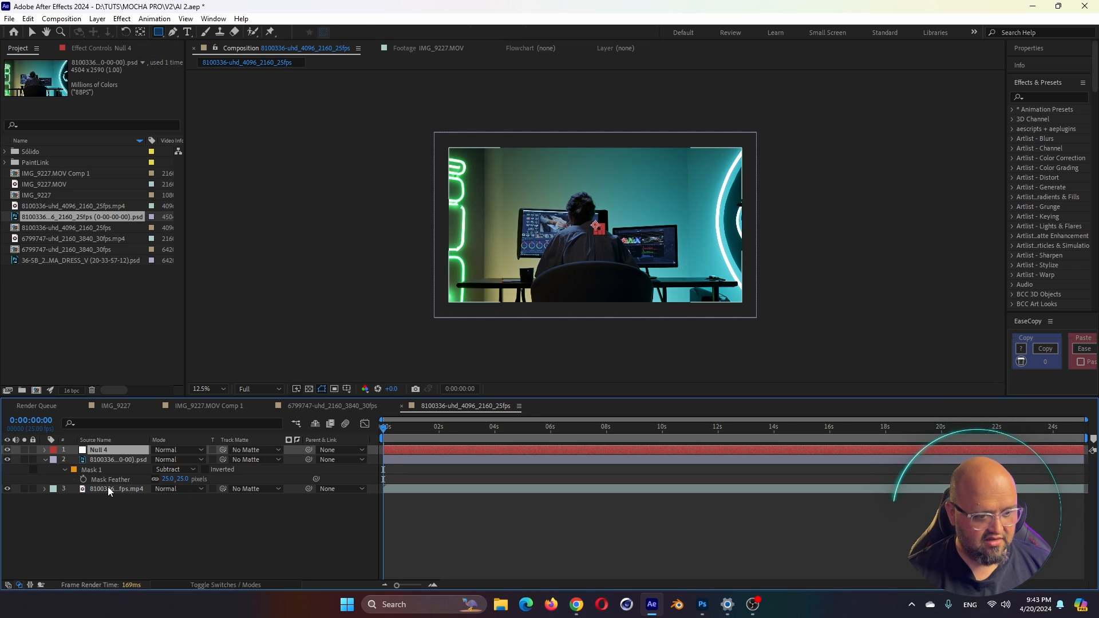
click(107, 487)
key(ctrl+space)
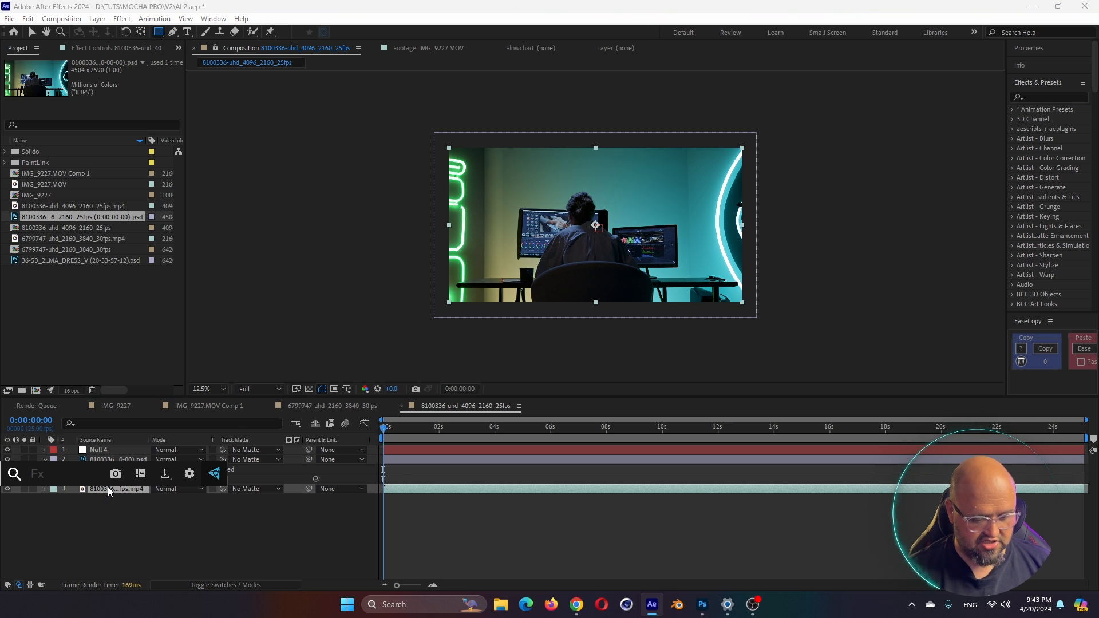
text(mocha)
key(Return)
key(v)
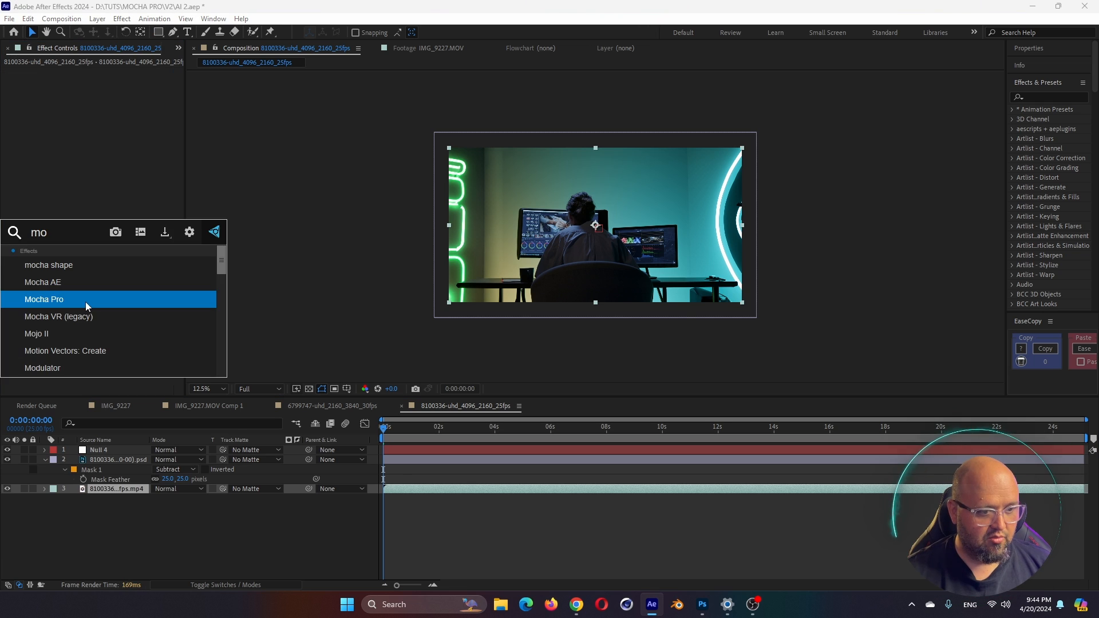
click(85, 301)
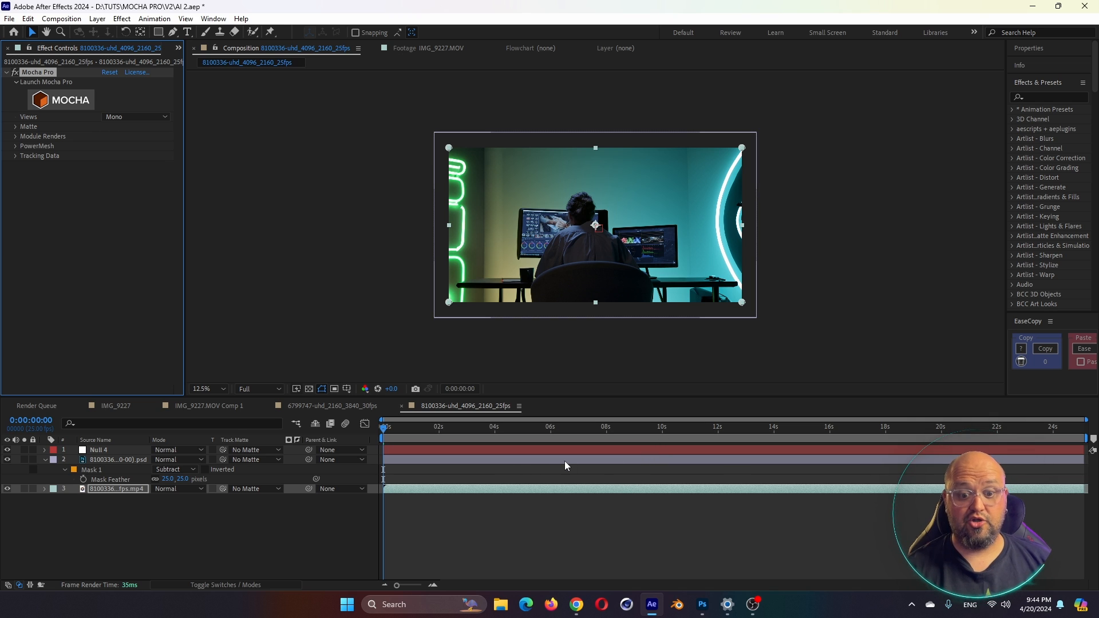
In Mocha Pro, draw an X-Spline around the desk's left end with the rolled object and track it forward through the clip
click(62, 100)
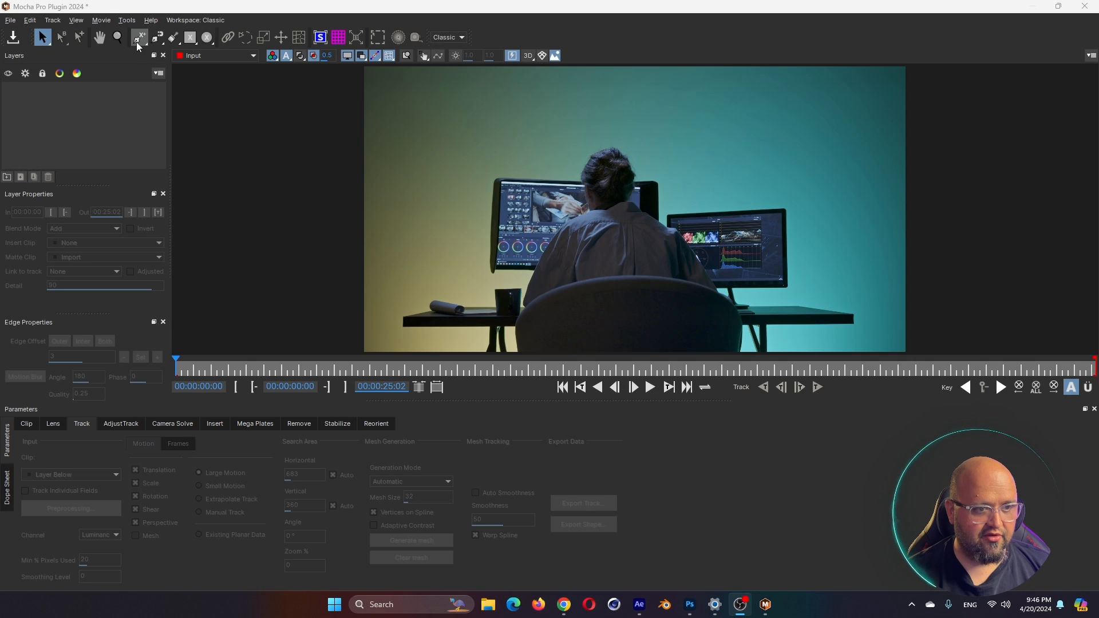
click(140, 55)
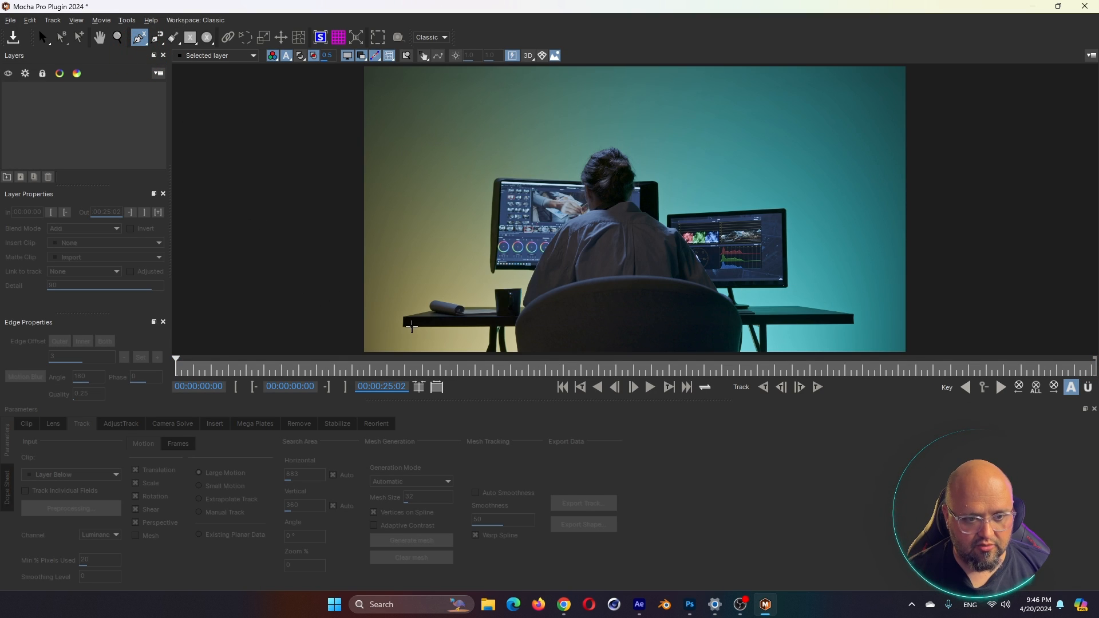
click(397, 328)
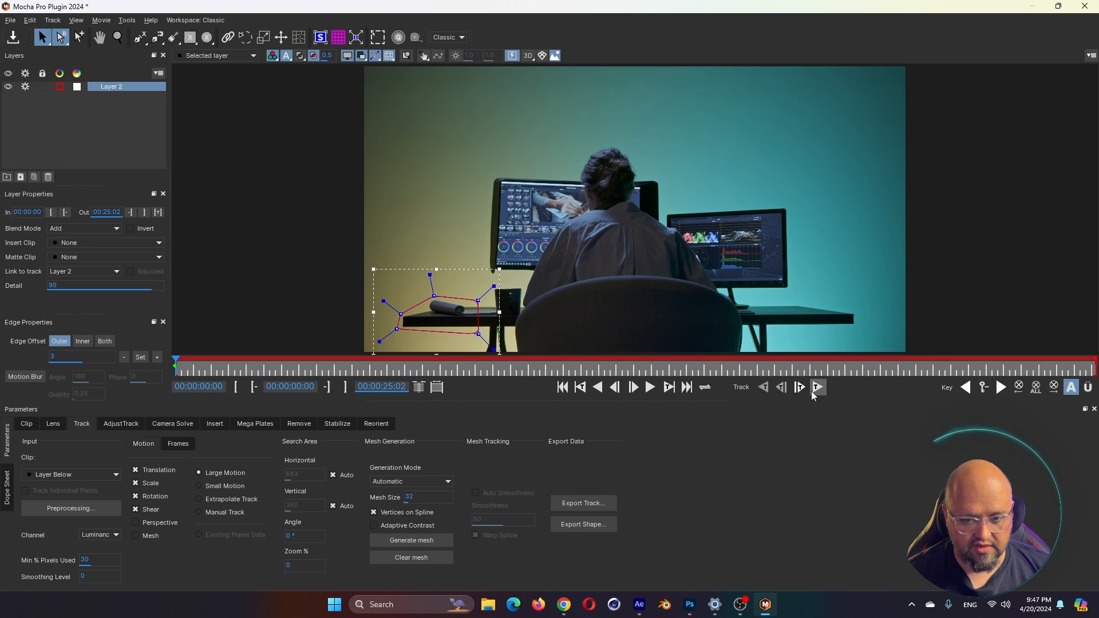
click(816, 388)
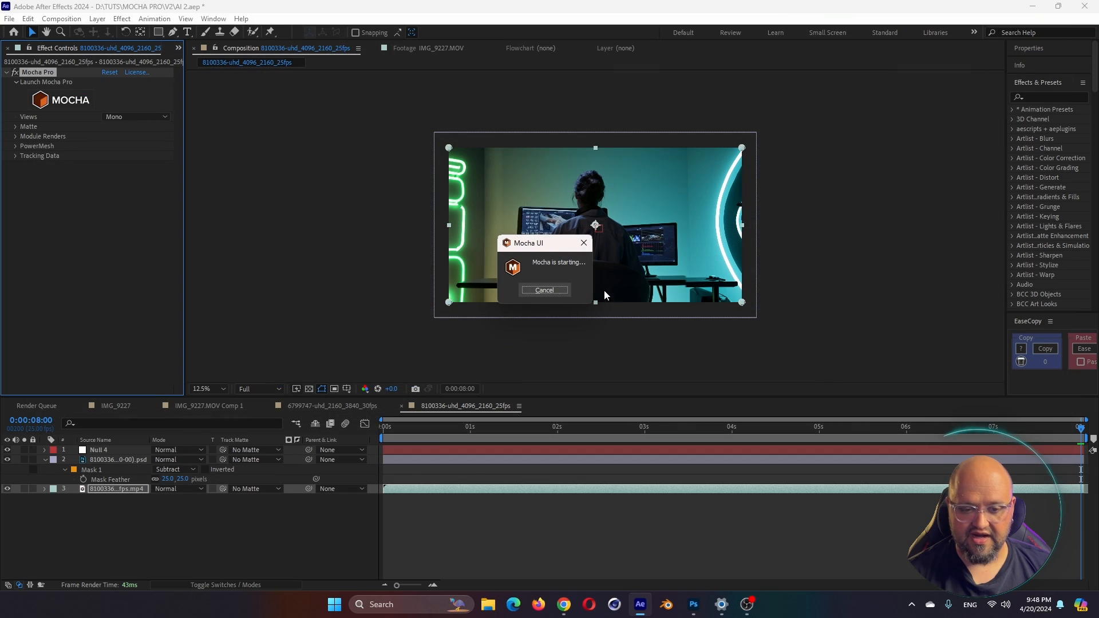
Back in After Effects, return to the first frame and create track data from the tracked desk layer
drag(542, 430, 383, 431)
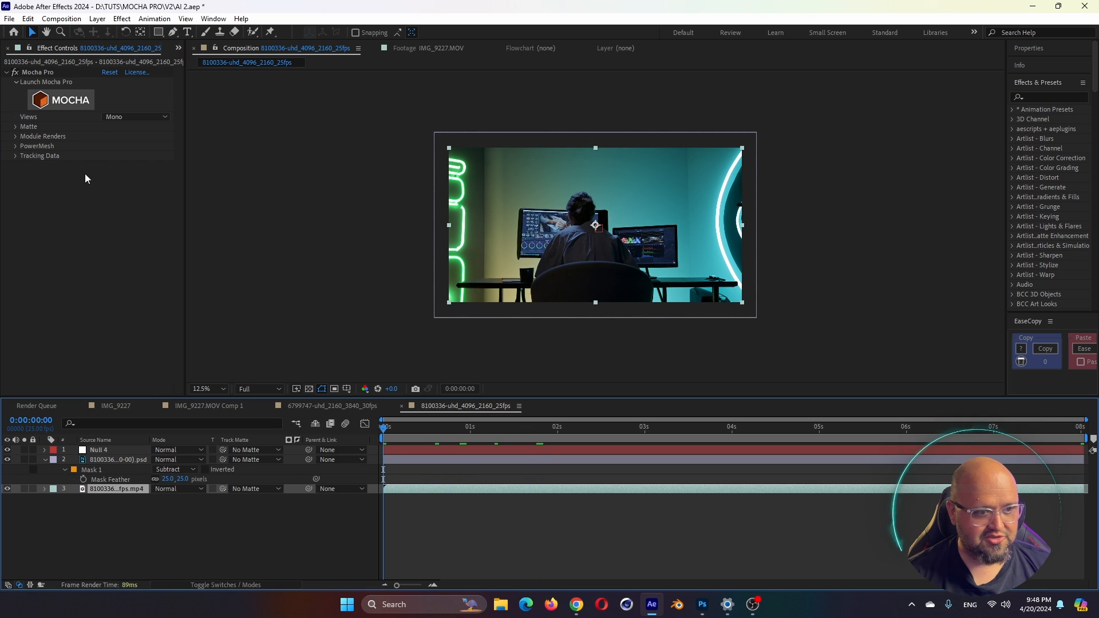
click(16, 156)
click(118, 165)
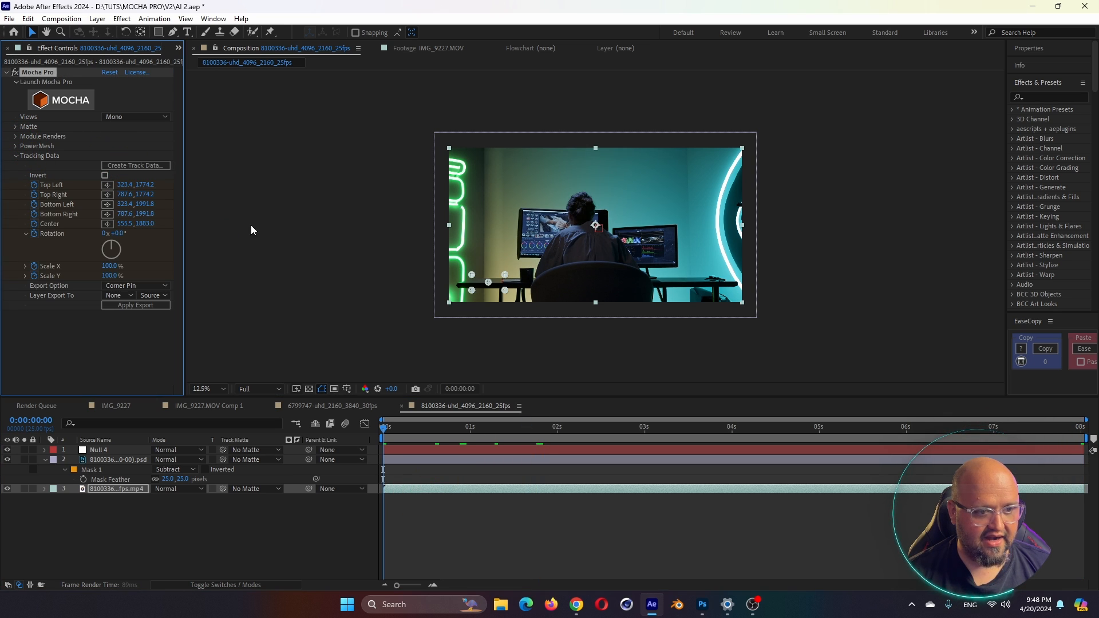
Export the Mocha tracking data to the Null 4 layer using the Transform option
click(128, 288)
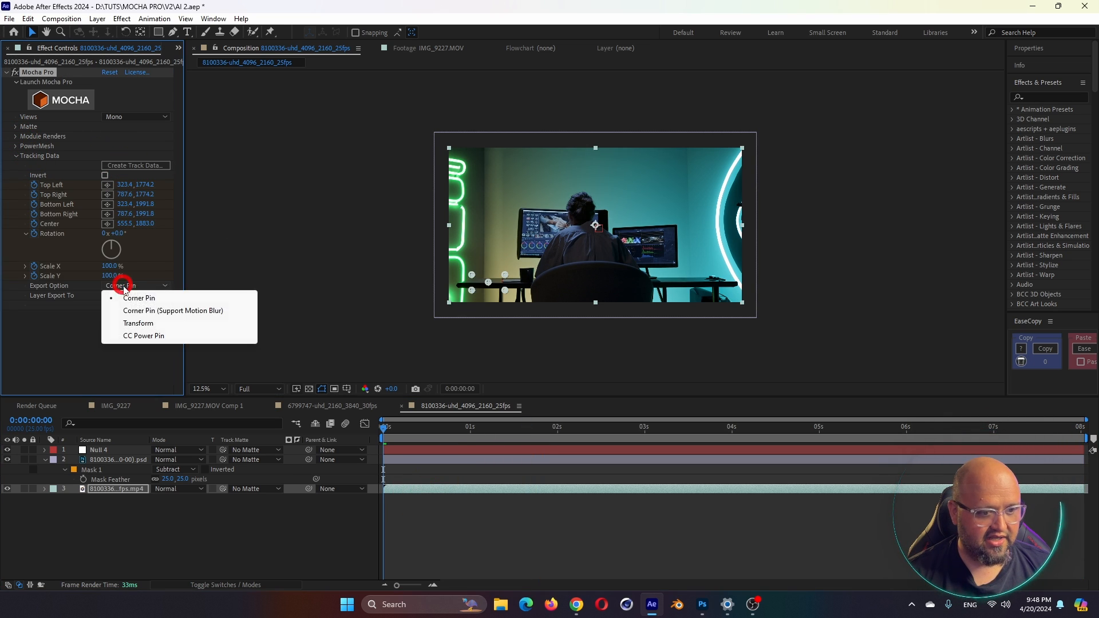
click(121, 323)
click(129, 299)
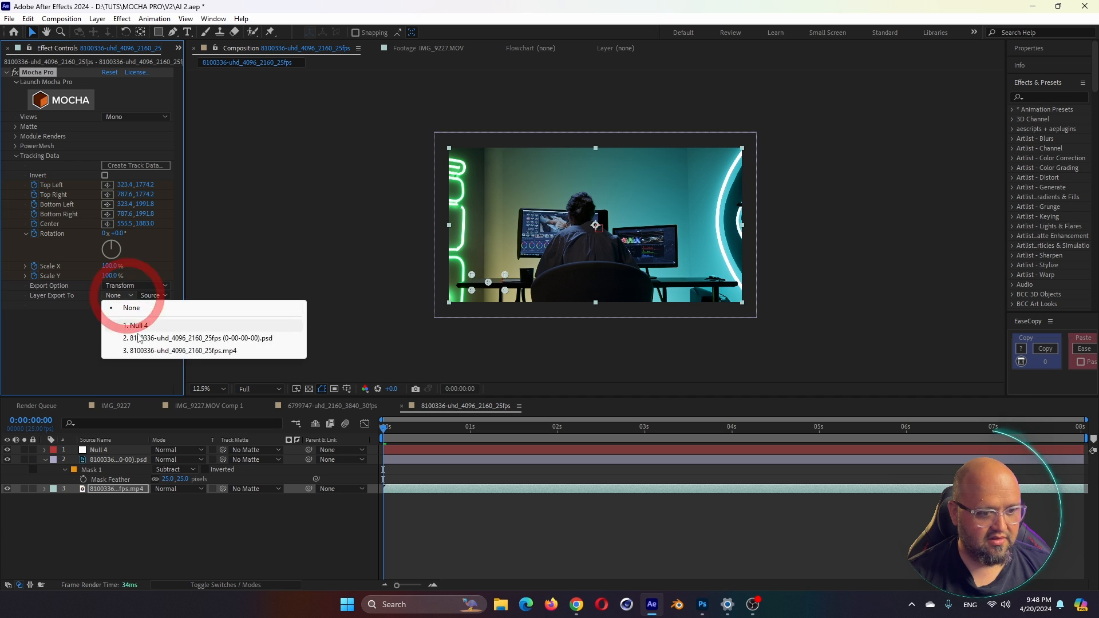
click(152, 329)
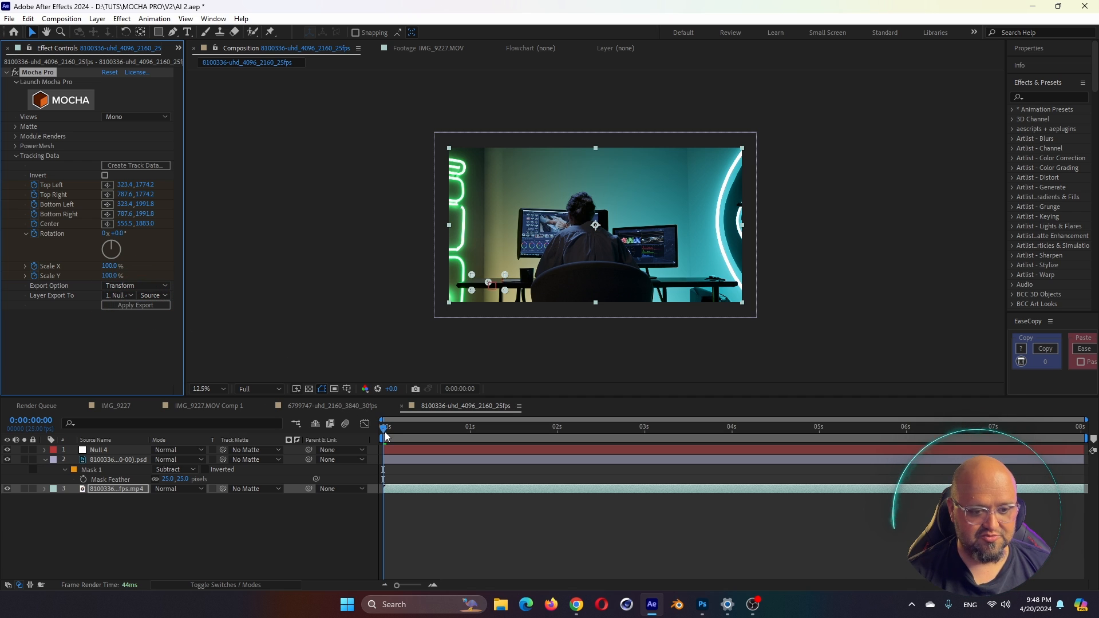
Parent the masked PSD layer to Null 4 and scrub through the first seconds to check that it follows the camera
click(117, 459)
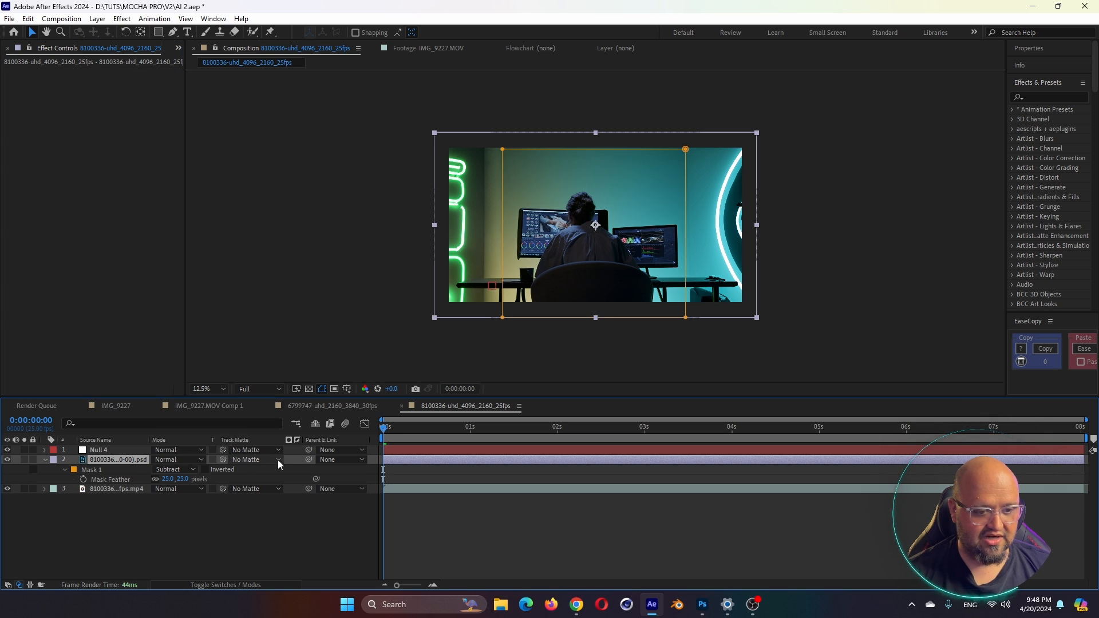
drag(136, 464, 114, 451)
drag(414, 432, 529, 438)
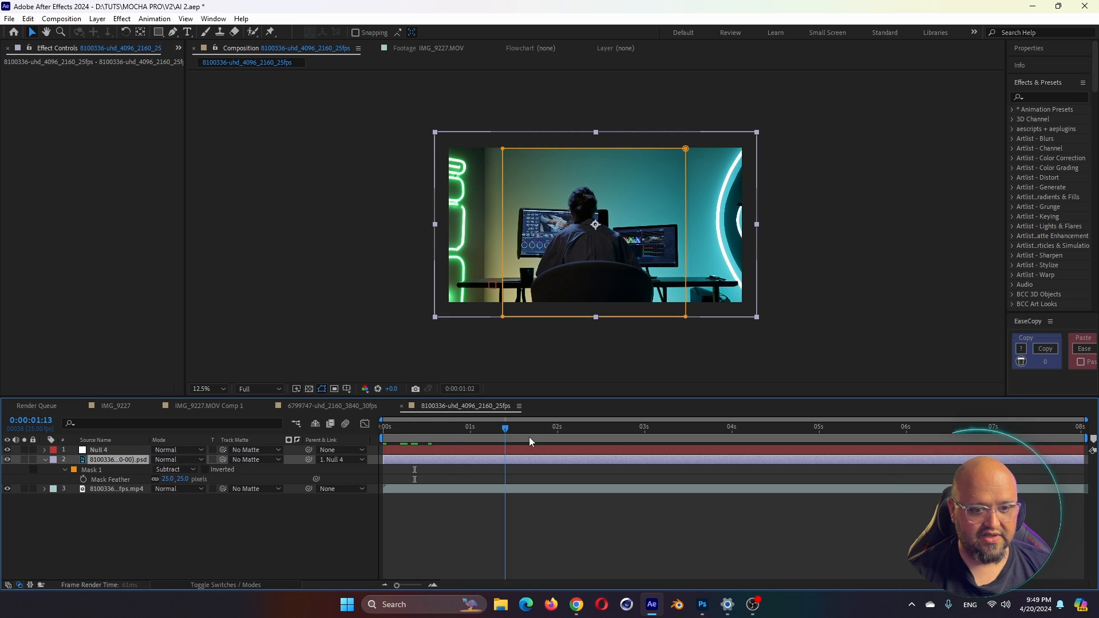